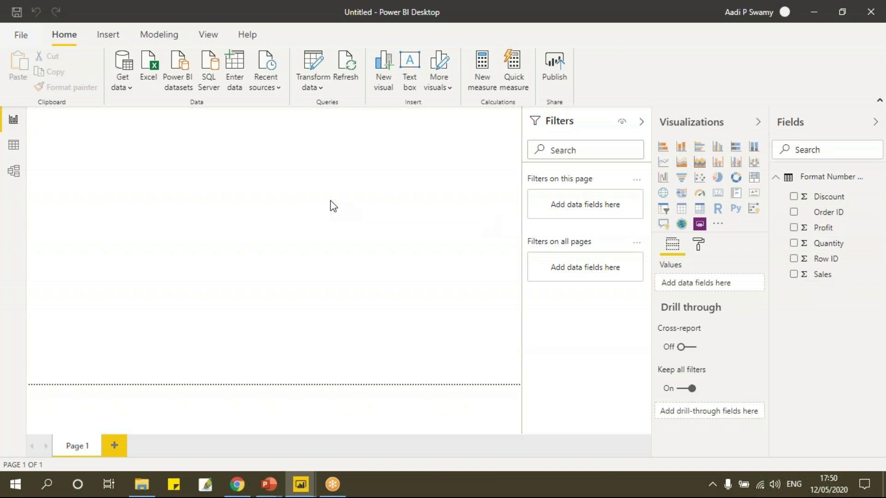
Open the Format Number Columns query for editing in Power Query Editor
click(319, 88)
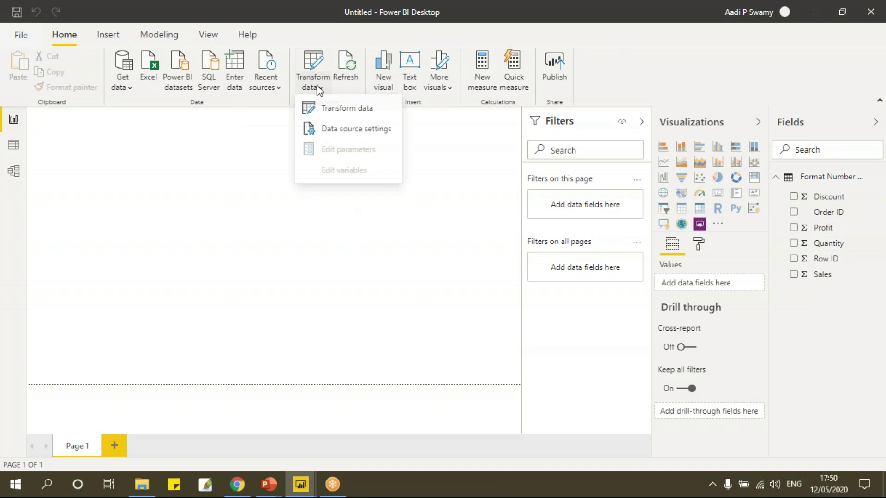
click(339, 111)
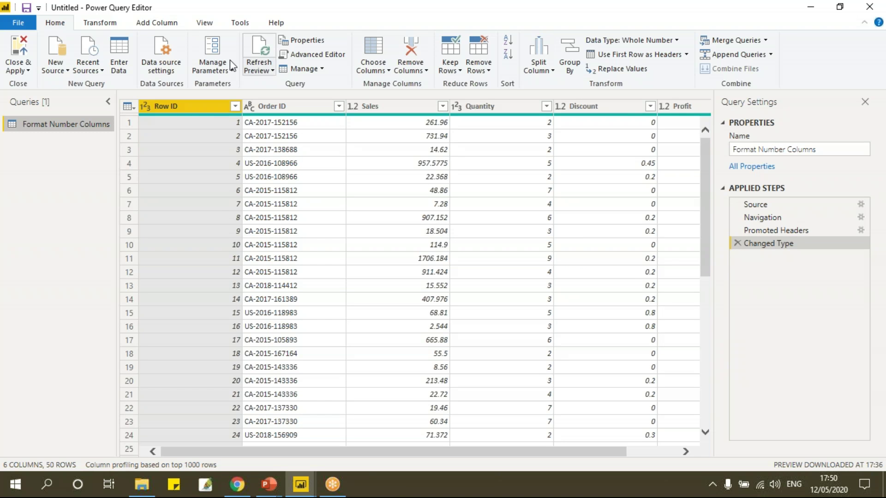
Compare the number operations offered for transforming existing columns with those for adding new columns, including the standard arithmetic operations
click(111, 25)
click(158, 25)
click(114, 26)
click(145, 27)
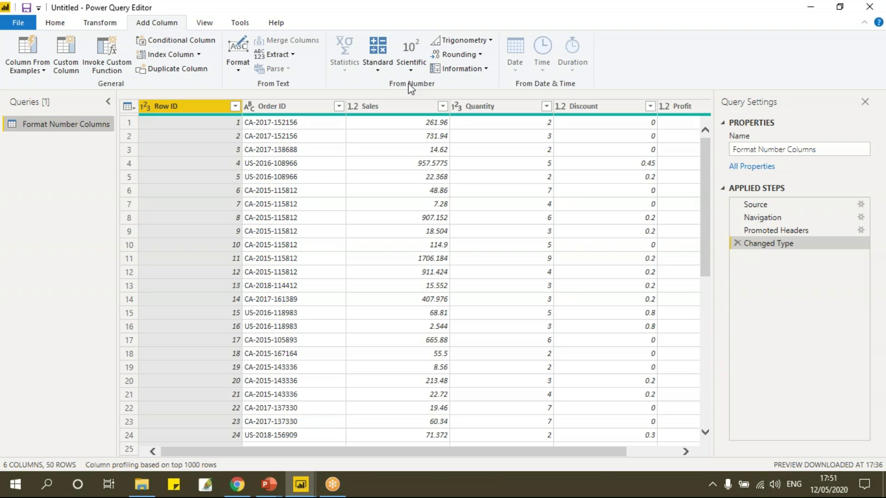
click(112, 26)
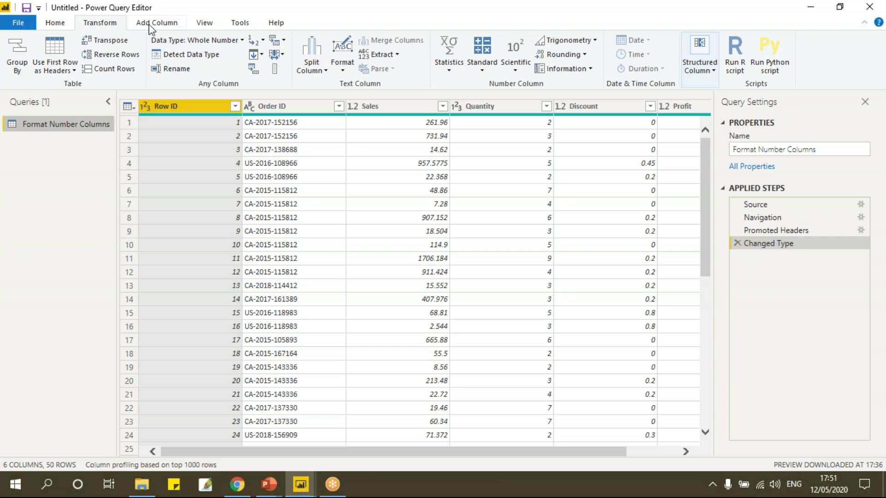
click(151, 25)
click(115, 25)
click(161, 22)
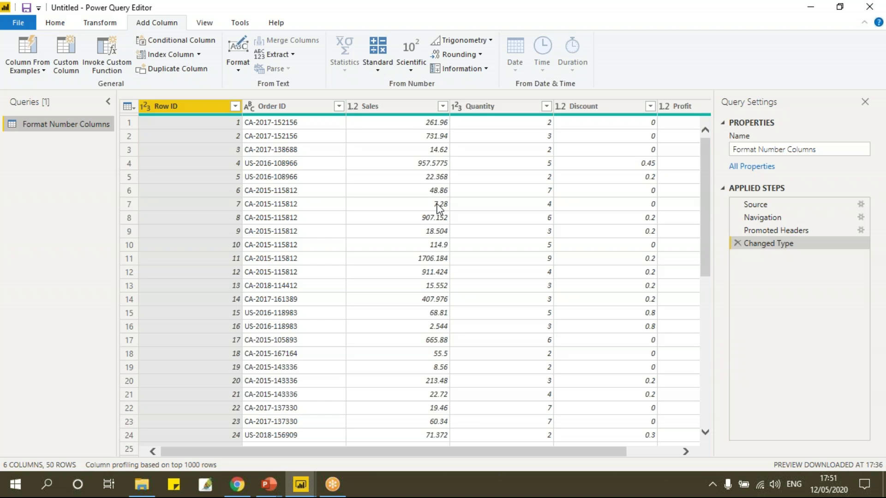
click(115, 24)
click(131, 24)
click(121, 22)
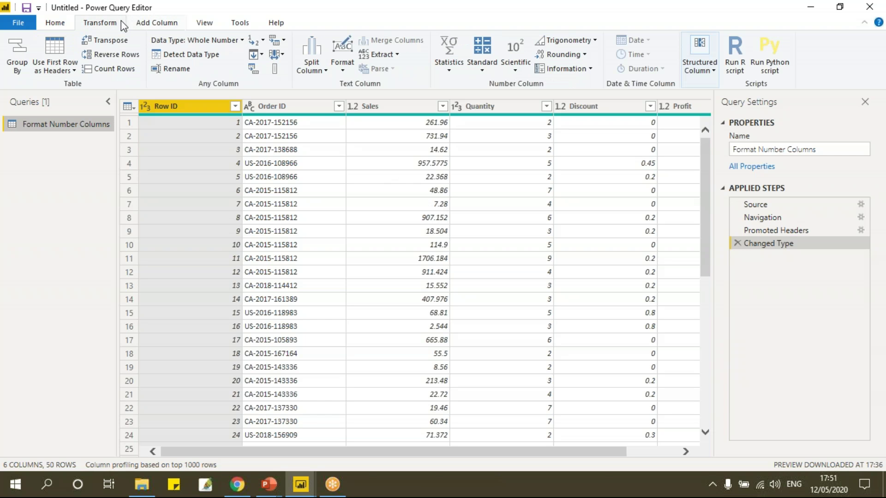
click(156, 24)
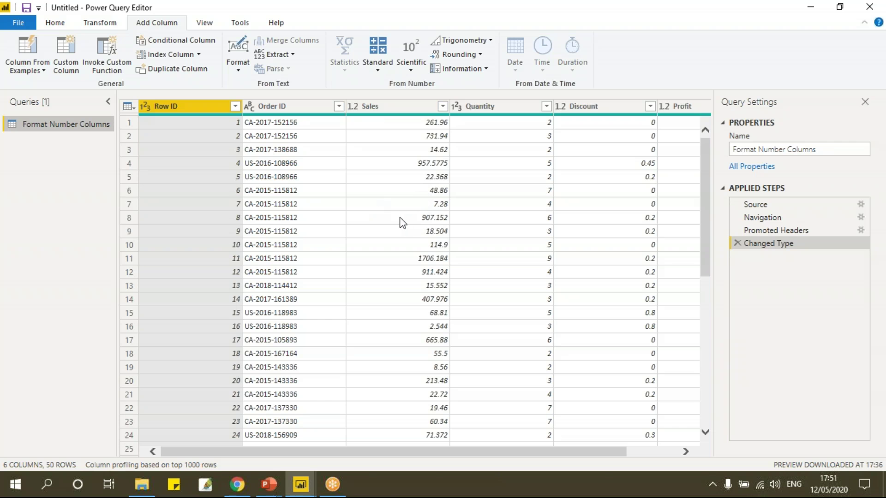
click(378, 69)
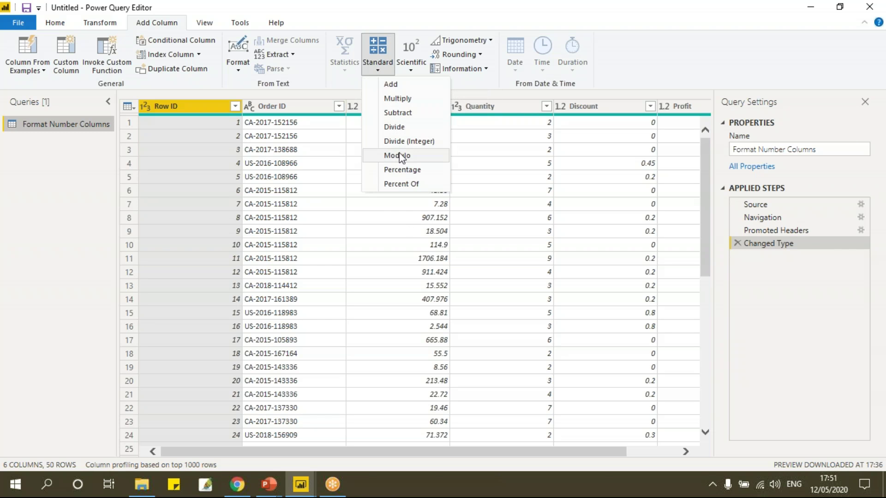
click(347, 85)
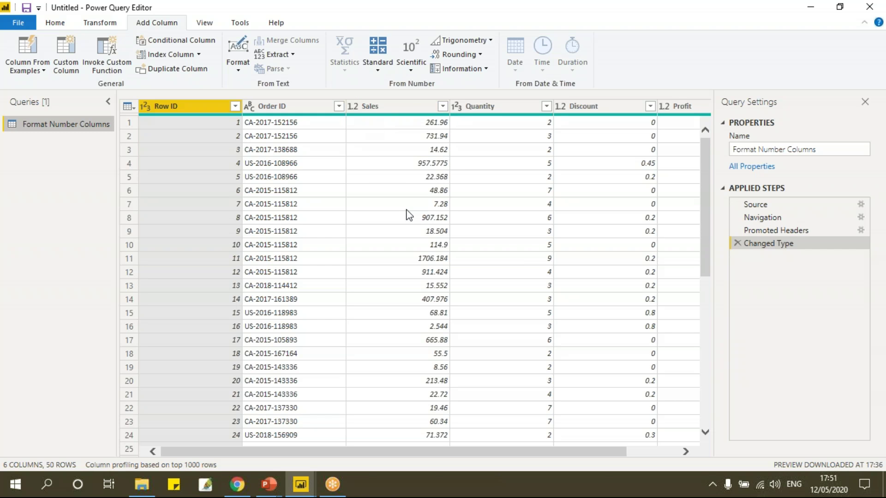
Add a new column that adds 1000 to each Sales value, and hide the query settings
click(397, 106)
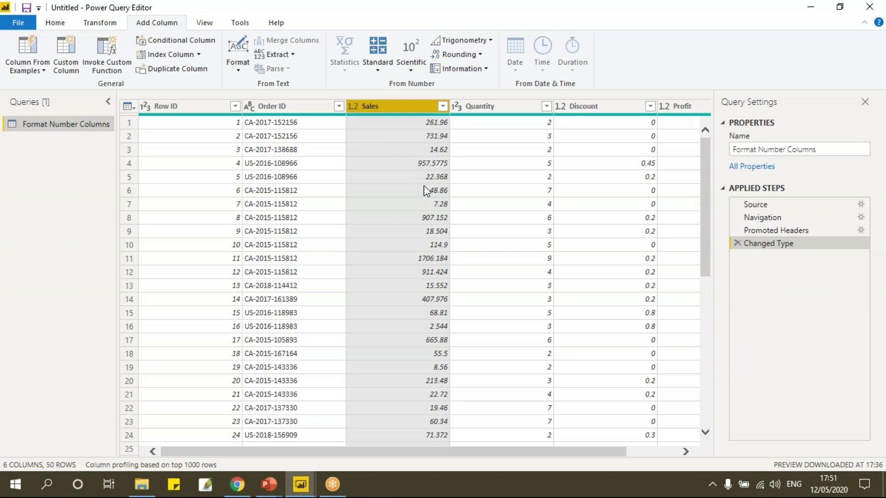
click(380, 70)
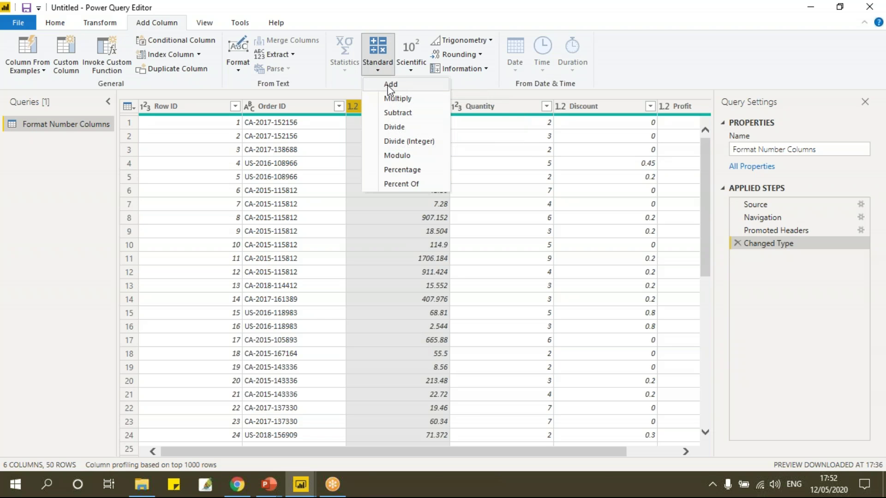
click(390, 85)
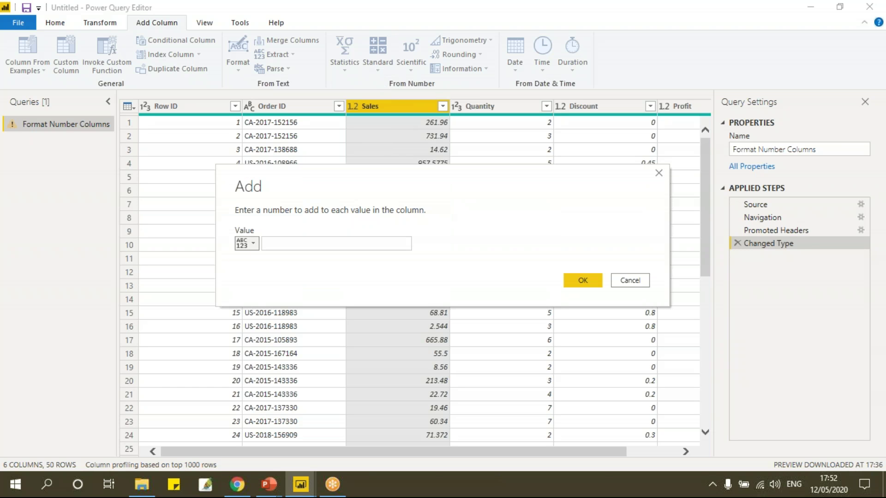
click(354, 245)
text(1000)
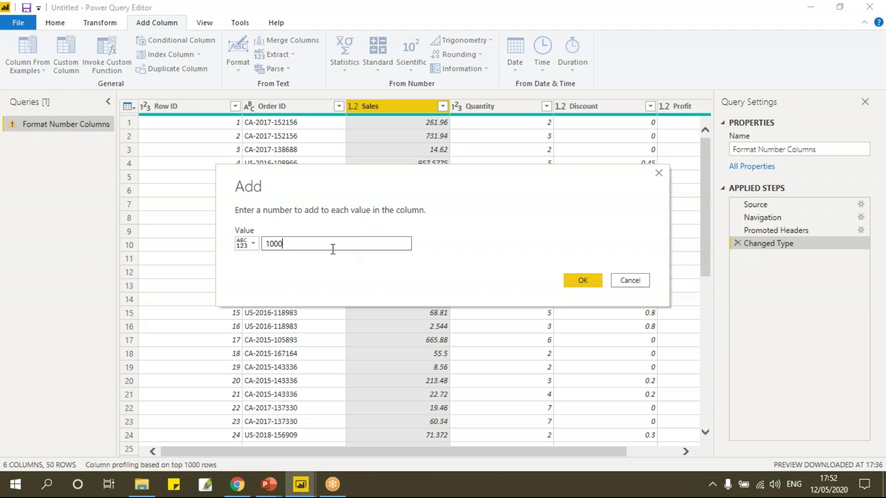
click(583, 280)
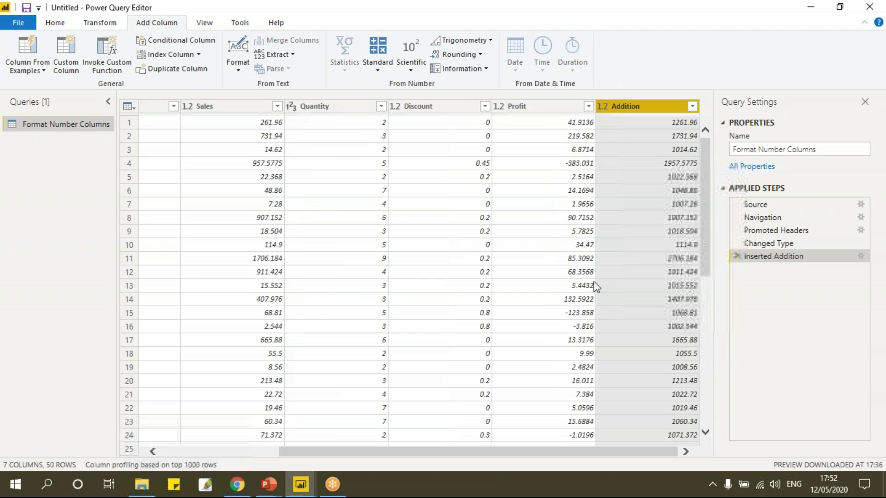
click(865, 102)
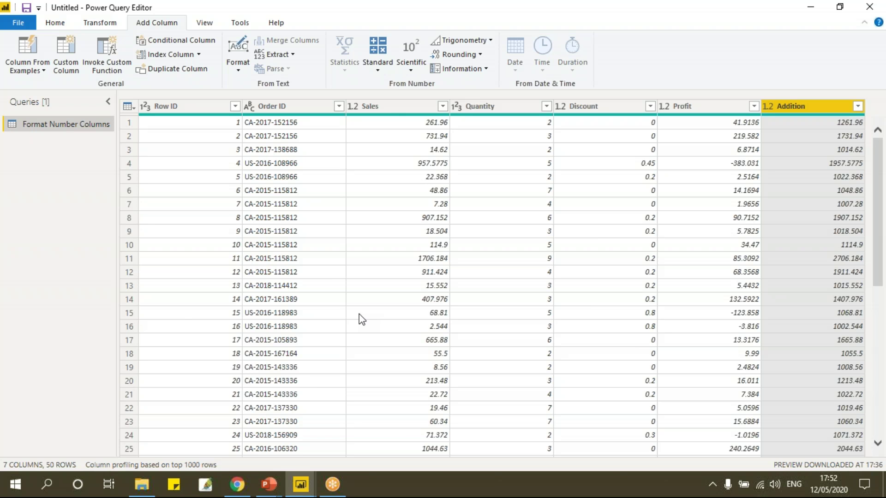
Add a new column that adds the Profit column's values to the Sales column's values
click(391, 109)
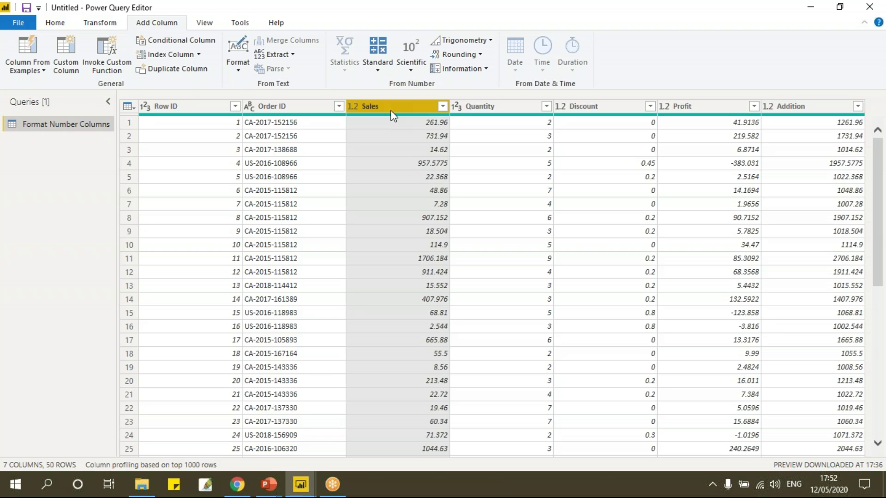
click(380, 69)
click(383, 84)
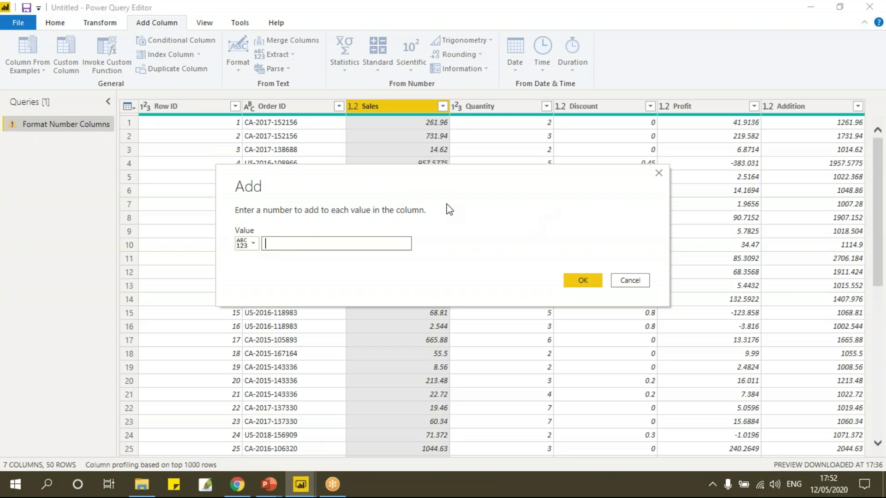
drag(436, 188, 403, 189)
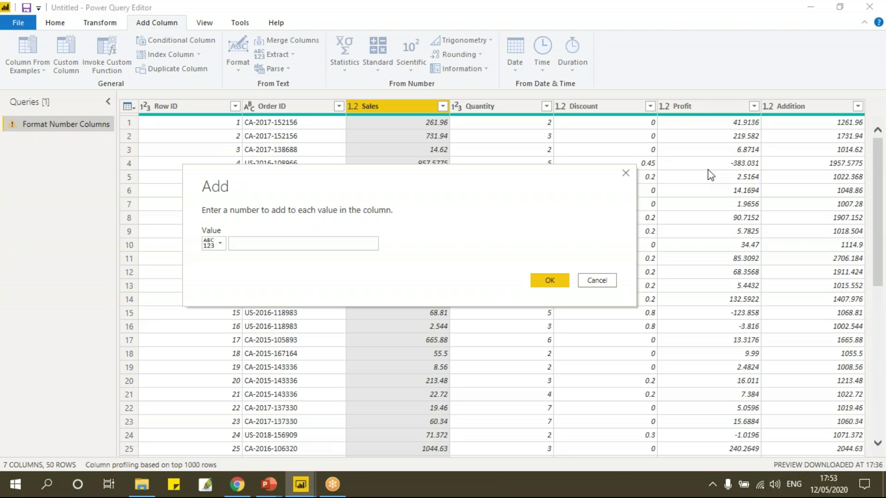
click(256, 243)
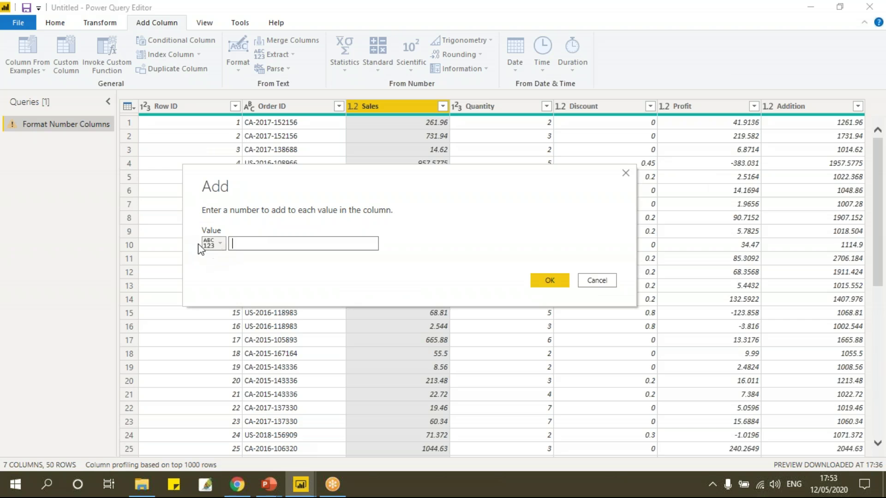
click(221, 246)
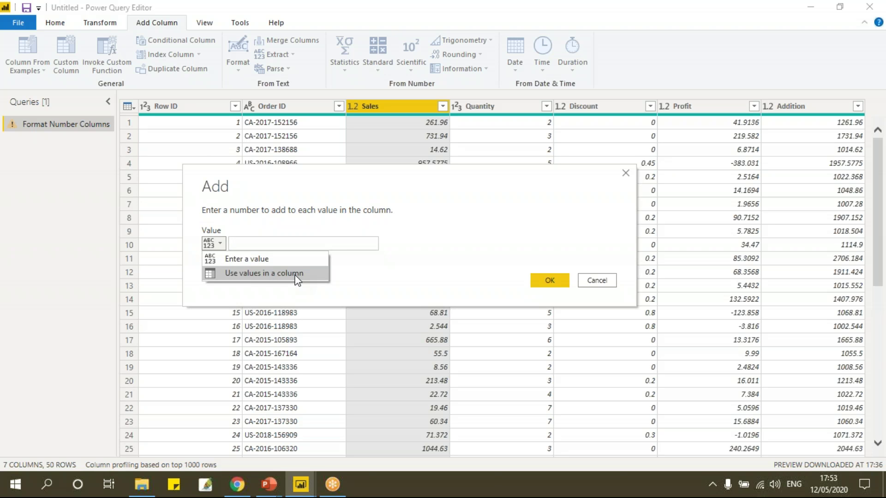
click(280, 276)
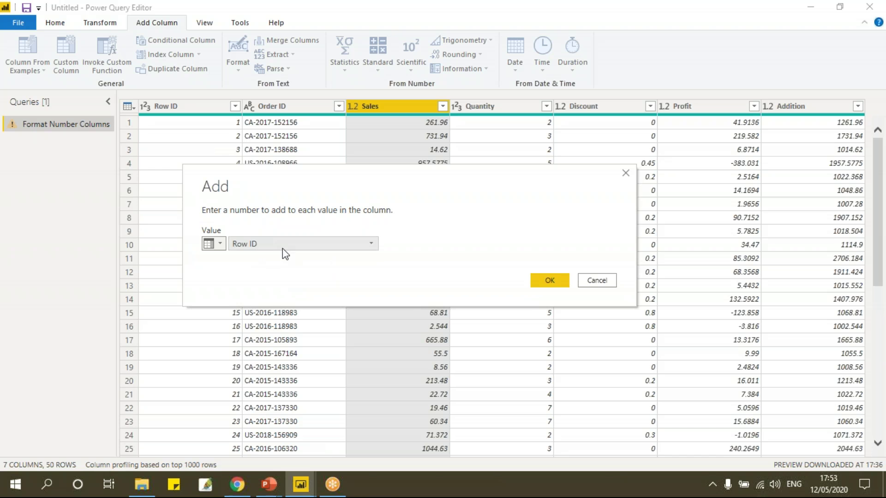
click(370, 243)
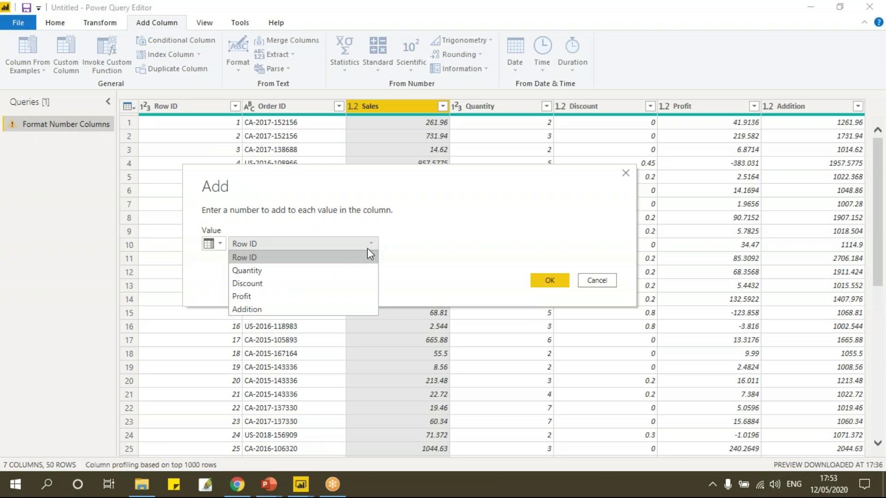
click(292, 299)
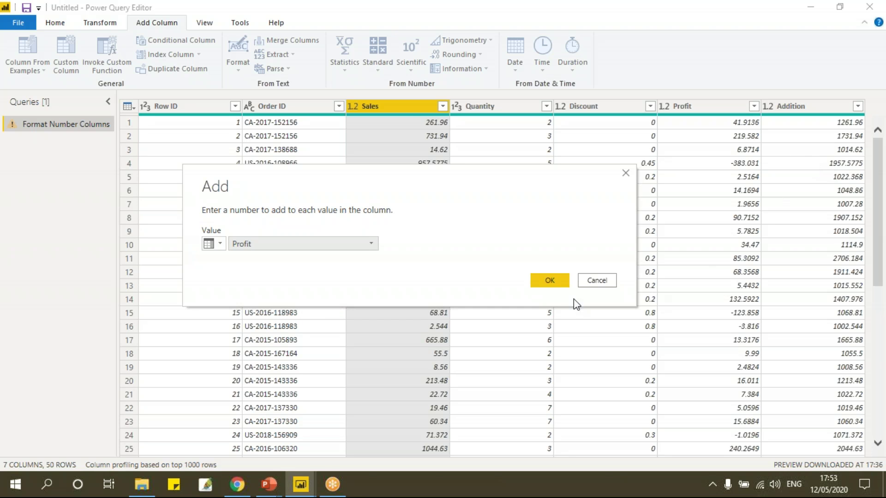
click(551, 280)
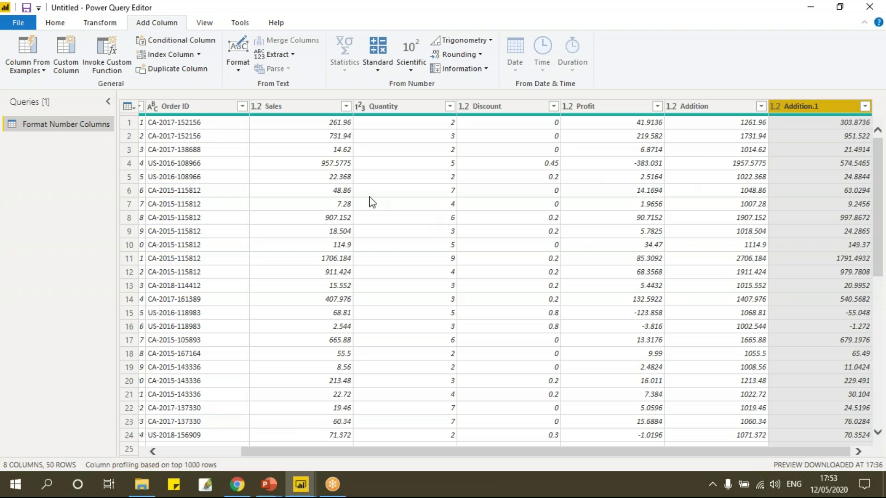
click(321, 107)
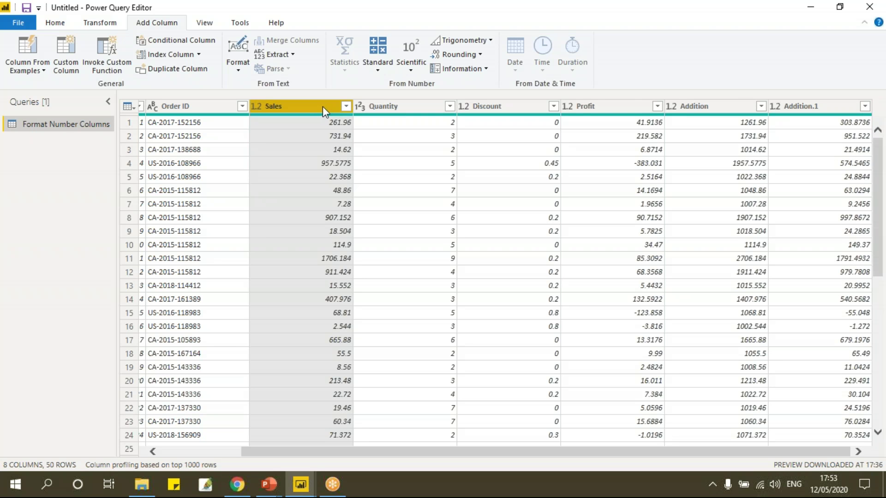
click(600, 107)
click(785, 110)
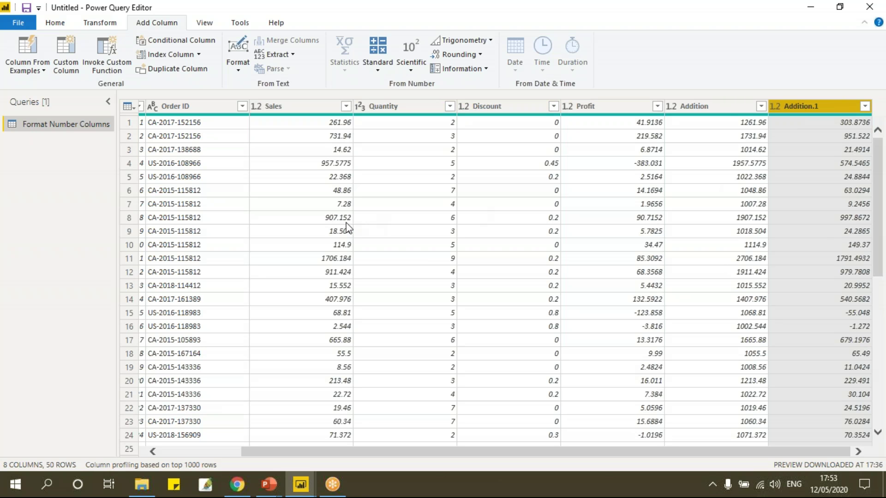
click(717, 102)
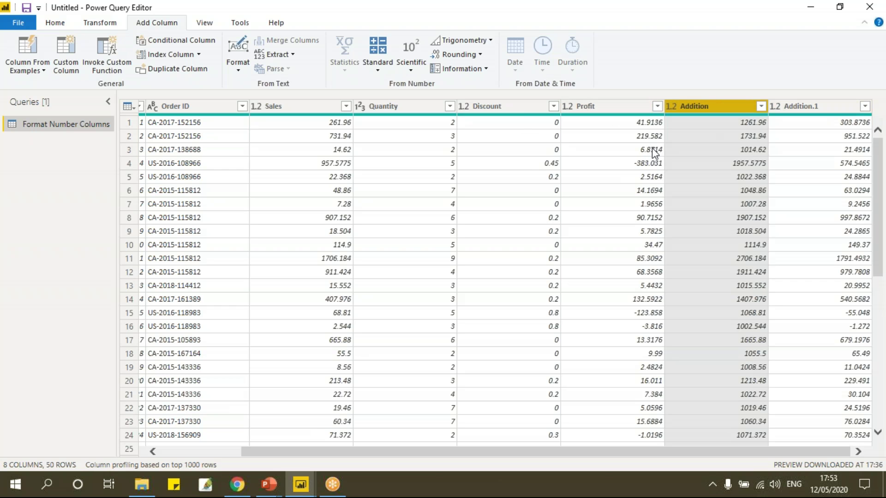
Add a new column that multiplies the Sales values by the values in the Quantity column
click(380, 67)
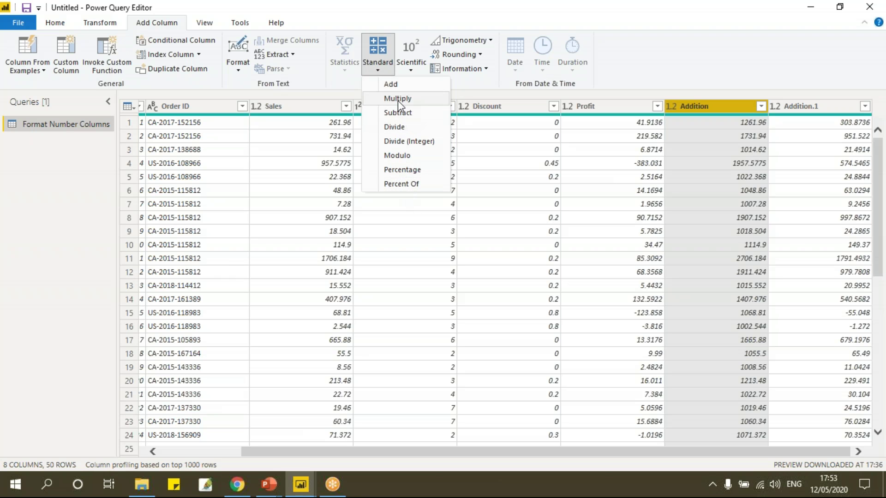
click(303, 111)
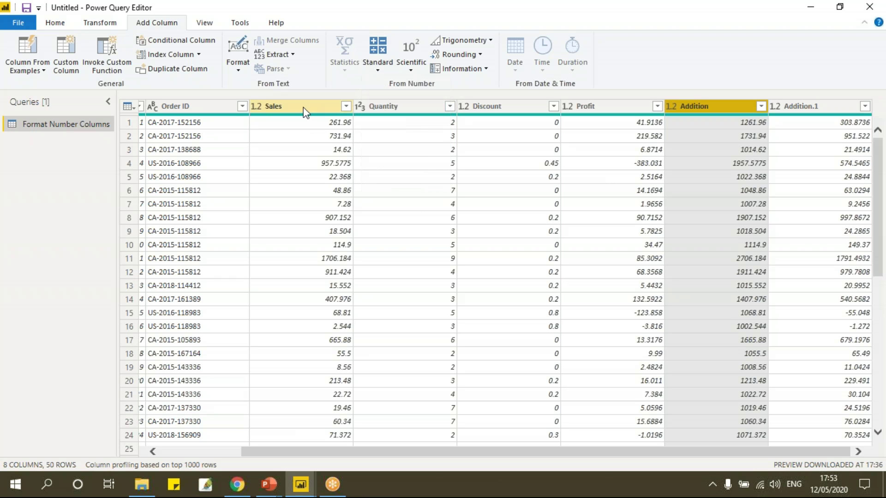
click(303, 111)
click(379, 62)
click(384, 96)
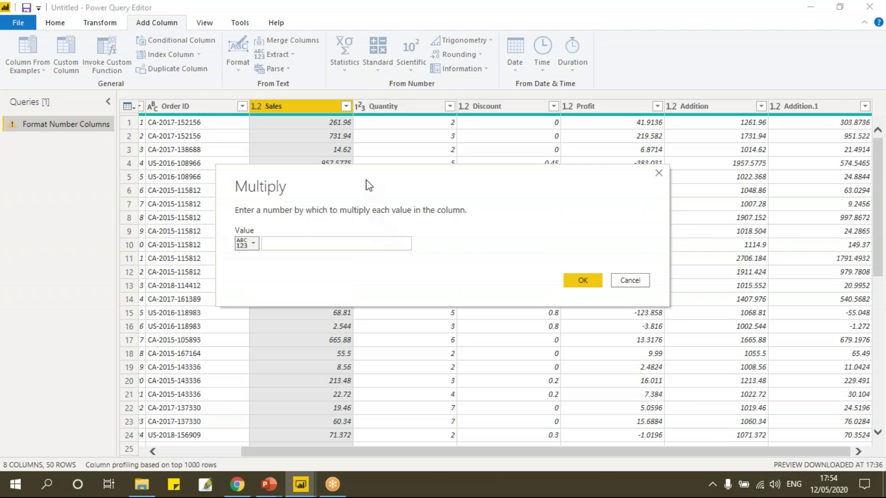
click(410, 245)
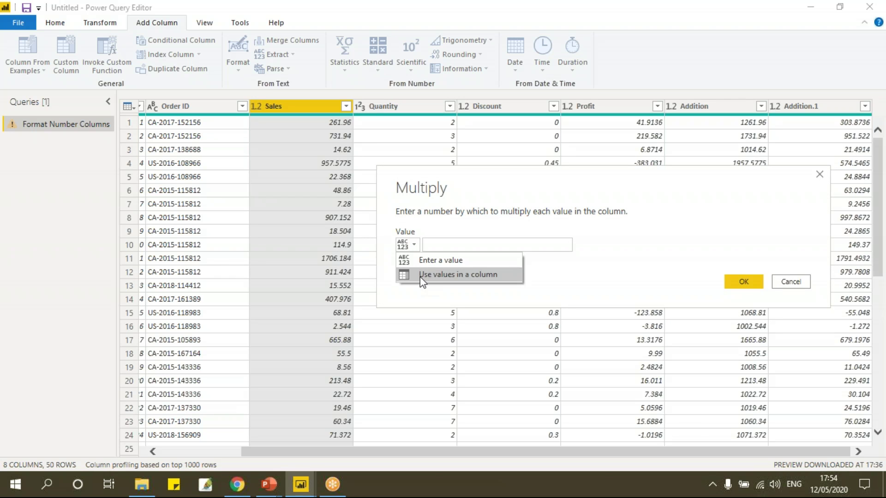
click(446, 275)
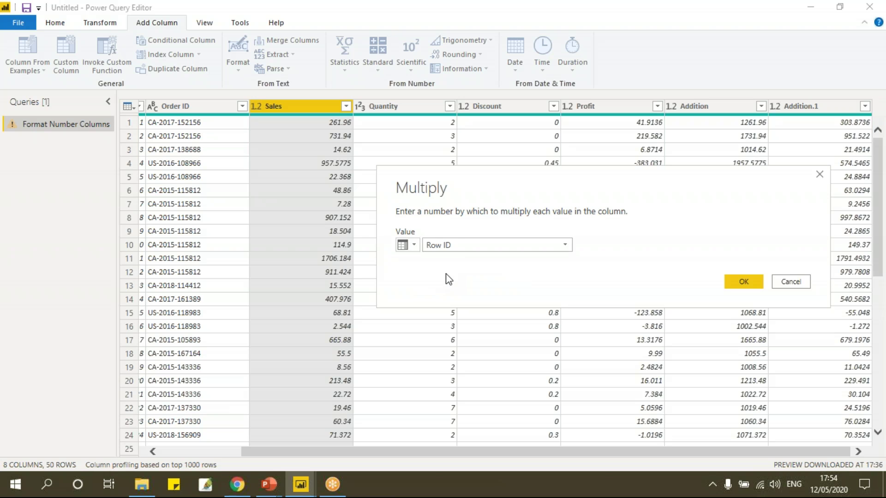
click(476, 244)
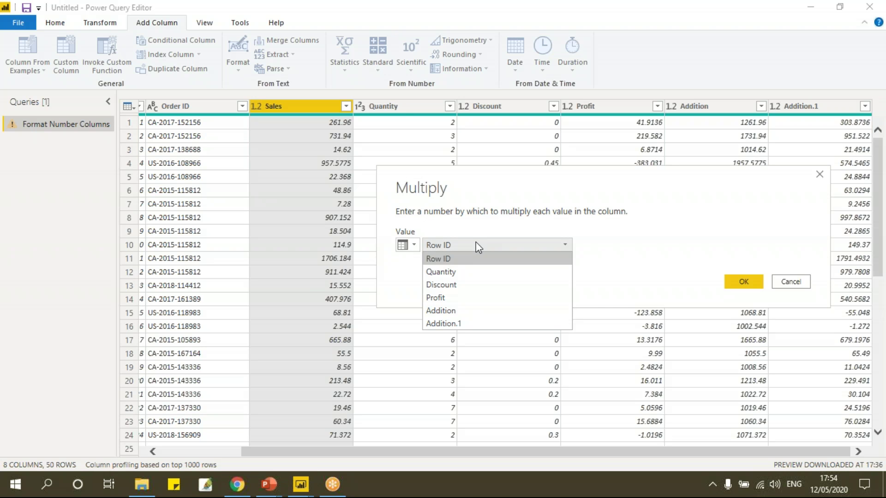
click(468, 273)
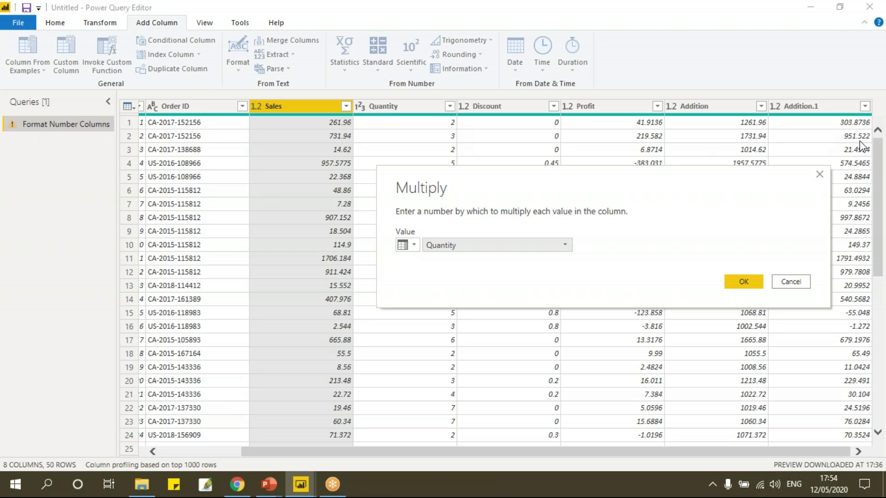
click(748, 281)
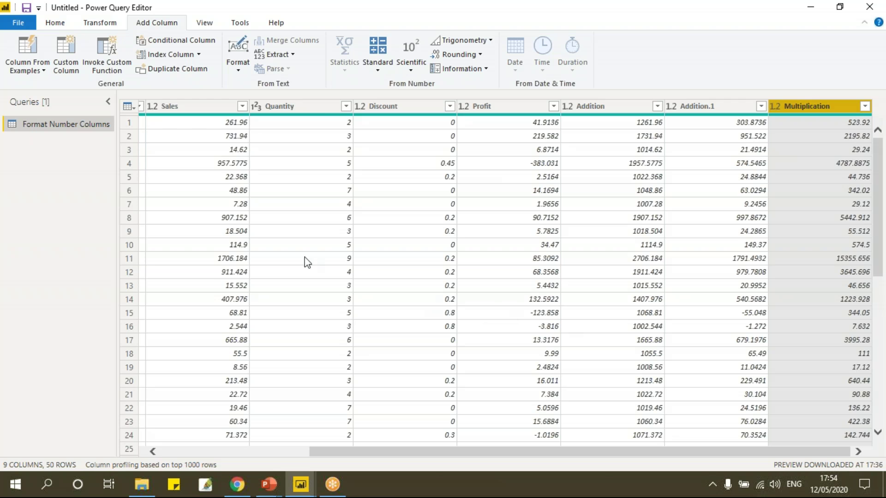
Add a new column that subtracts 100 from each value in the Sales column
click(198, 107)
click(377, 73)
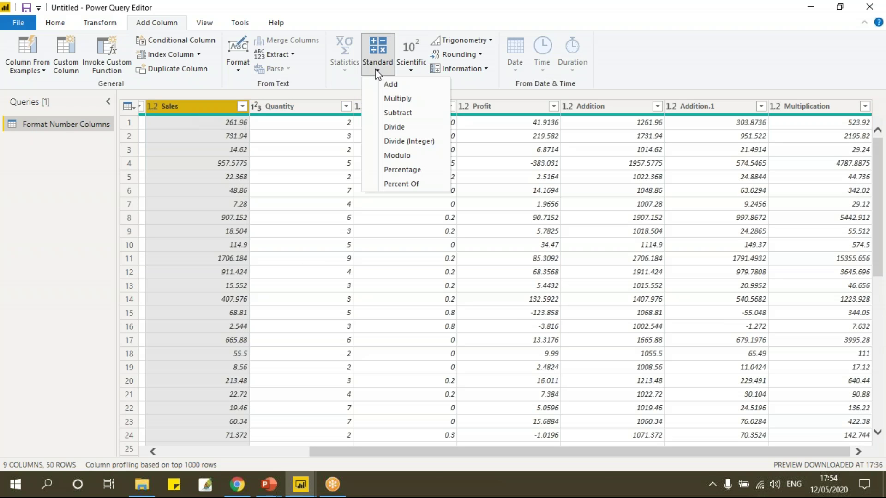
click(388, 111)
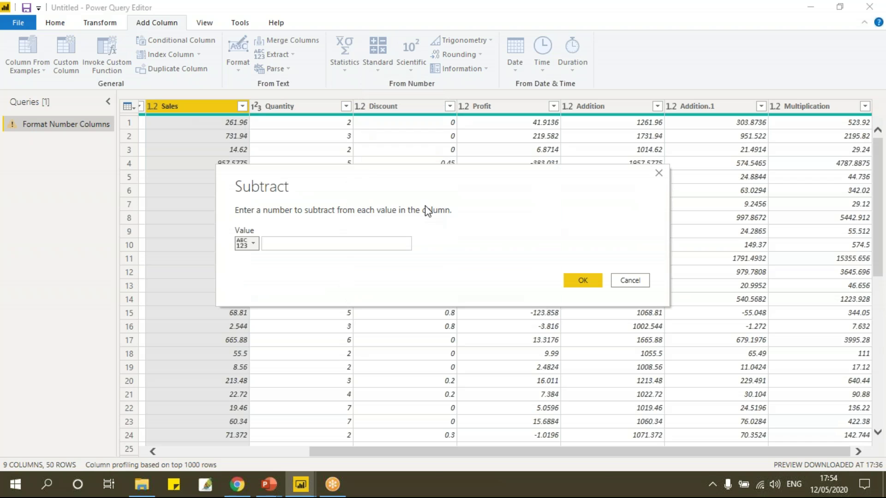
click(305, 243)
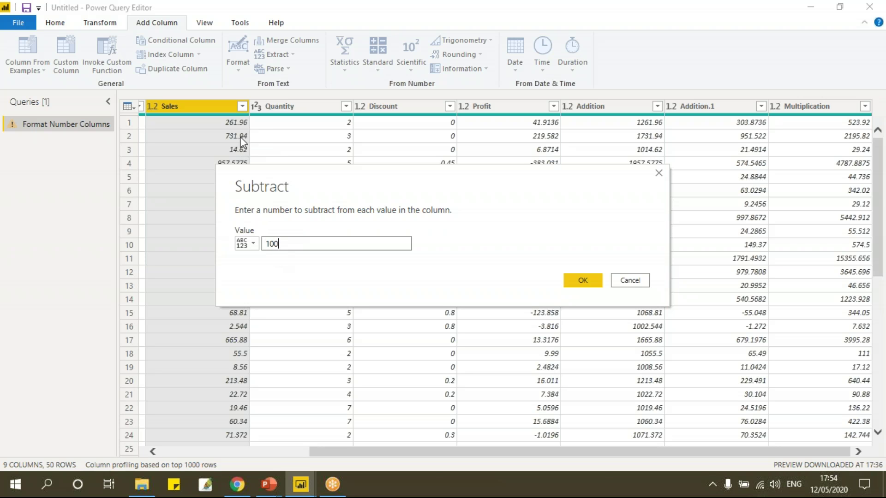
click(584, 279)
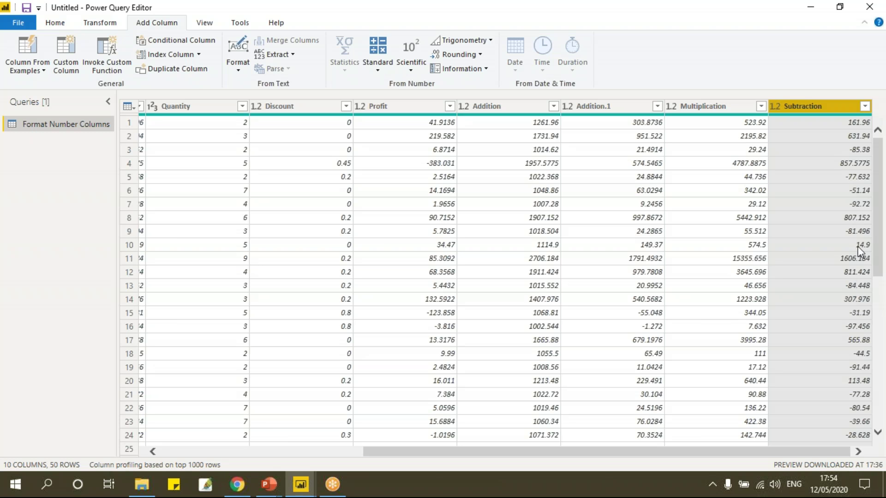
Add a new column that divides each value in the Sales column by 2
drag(713, 454, 510, 454)
click(401, 112)
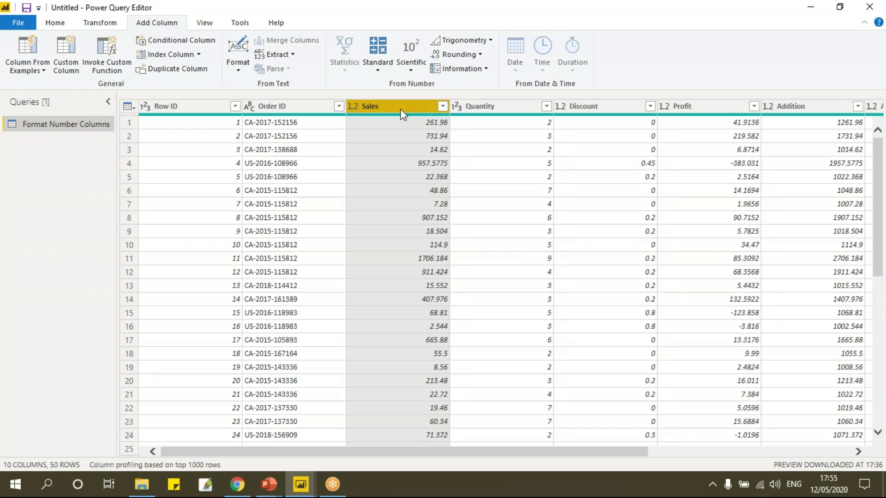
click(379, 69)
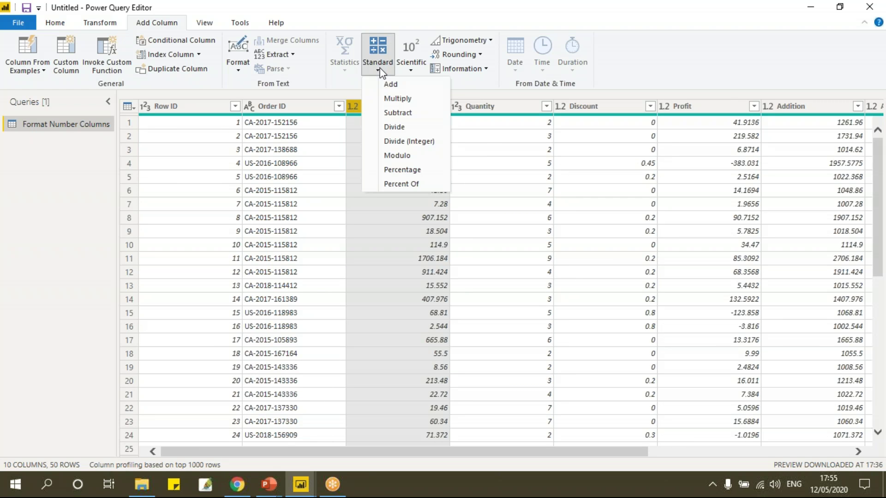
click(394, 128)
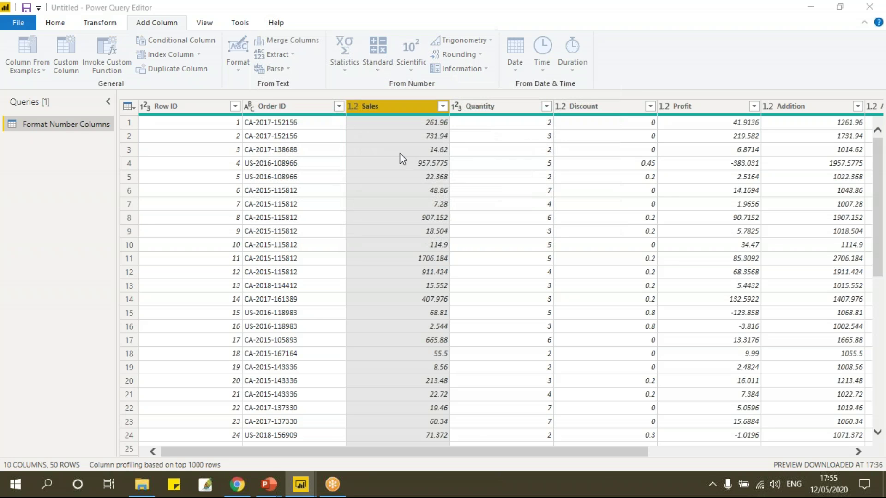
click(361, 244)
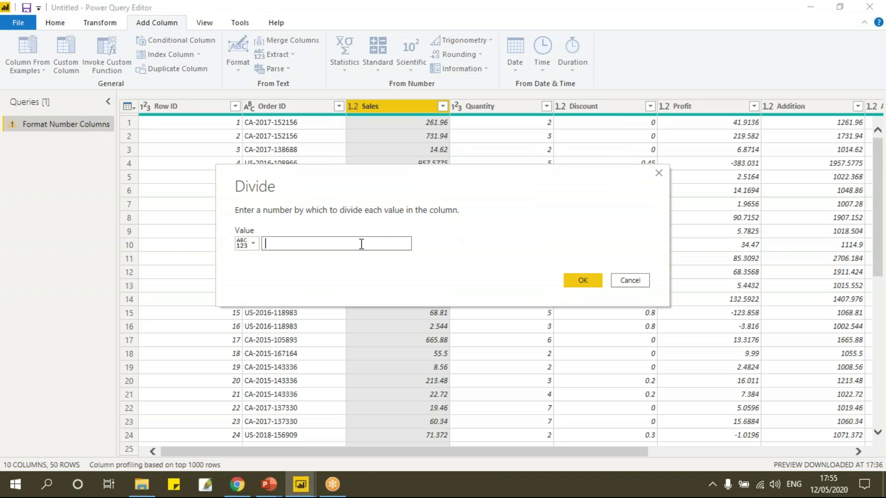
text(2)
click(574, 279)
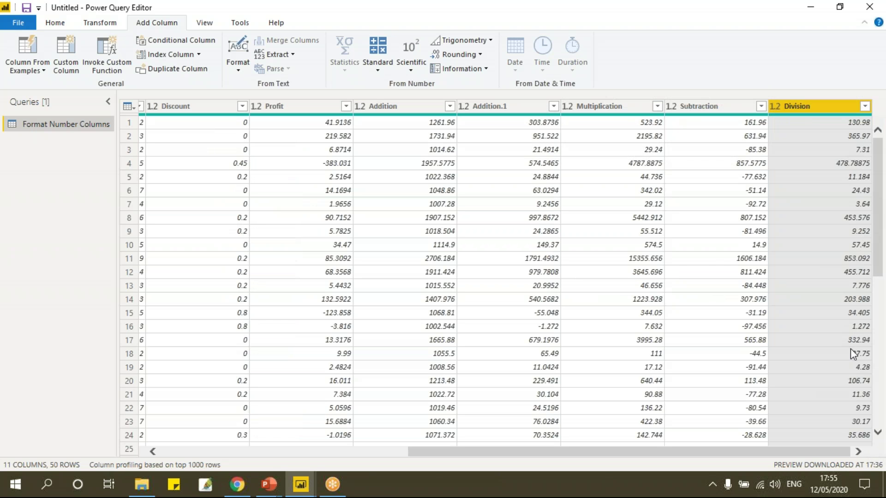
Add a new column that integer-divides each Sales value by 2
drag(770, 456, 522, 457)
click(393, 106)
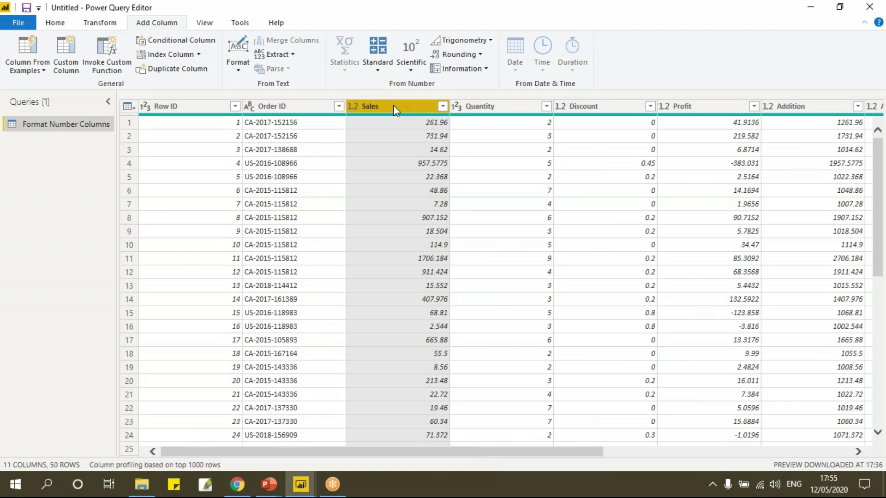
click(379, 65)
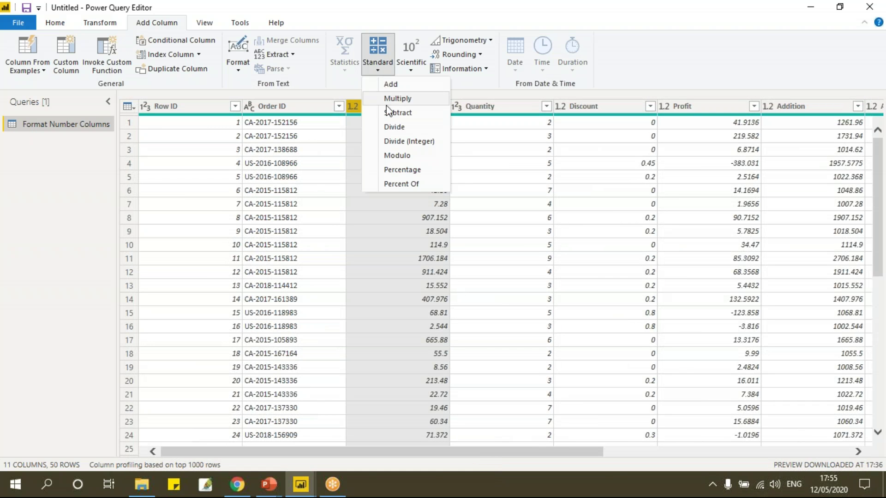
click(392, 141)
click(332, 243)
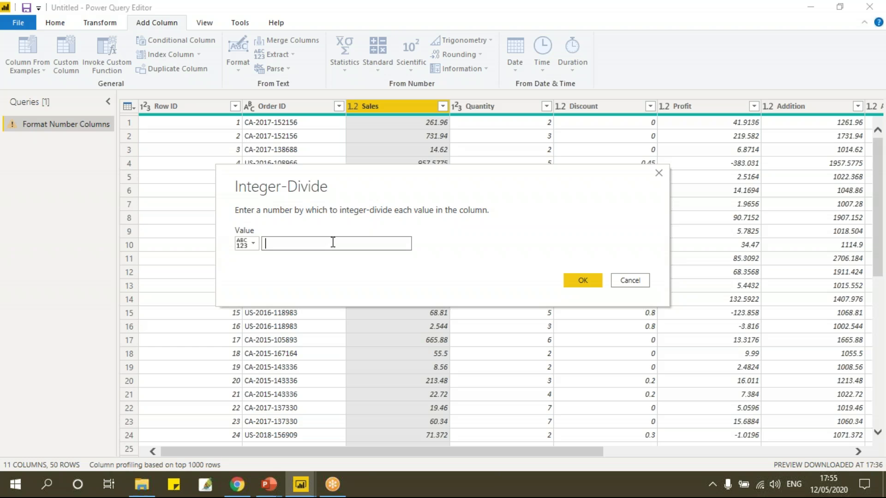
text(2)
click(582, 281)
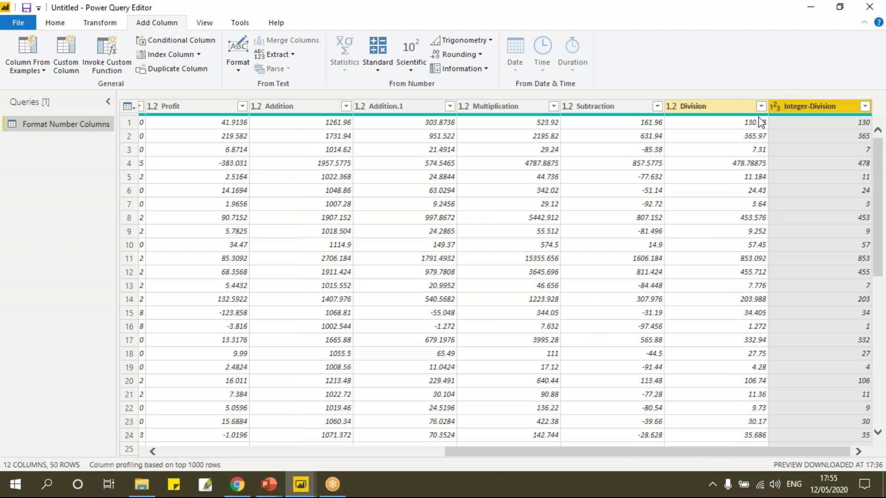
Add a new Modulo column that calculates the remainder of each Sales value divided by 2
click(738, 107)
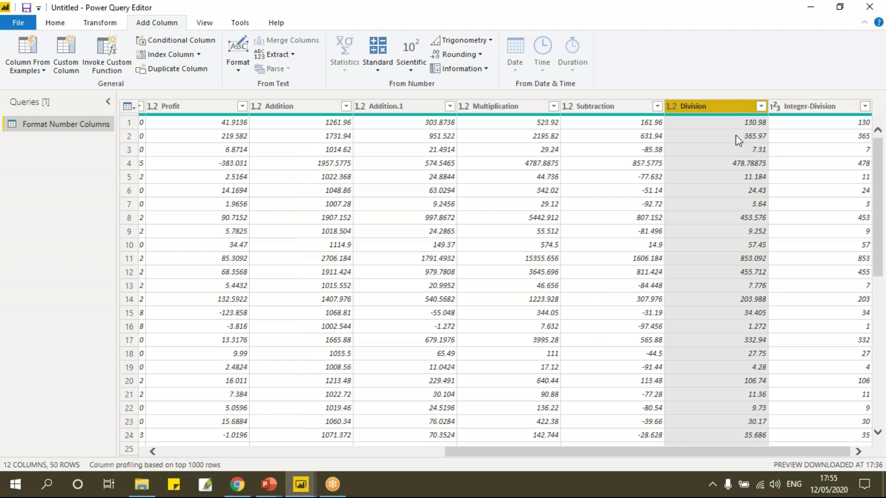
click(377, 69)
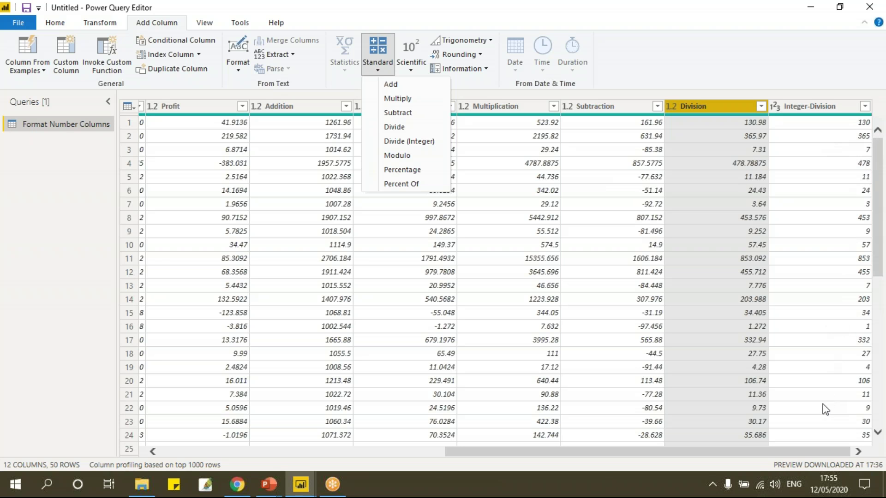
click(747, 454)
drag(654, 451, 378, 461)
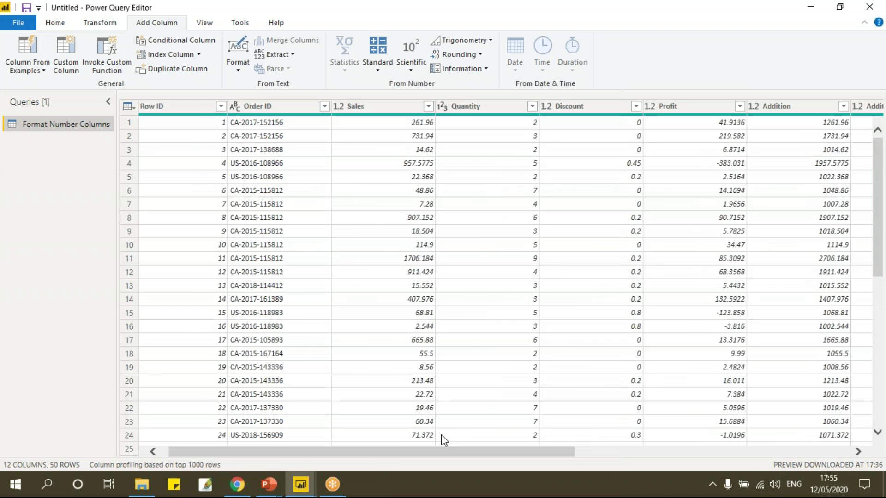
click(383, 104)
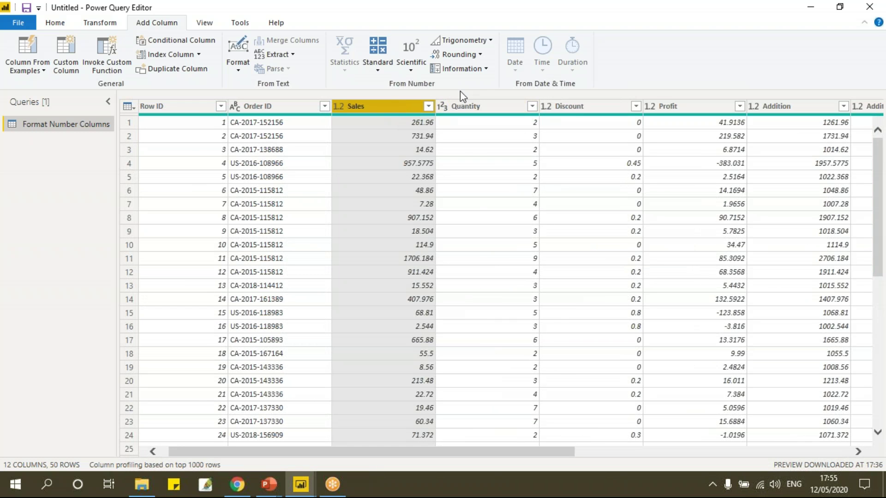
click(380, 68)
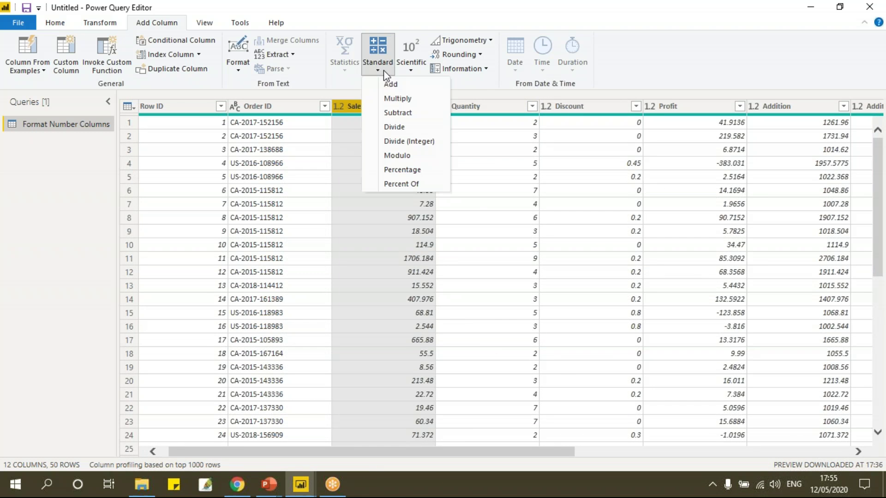
click(416, 155)
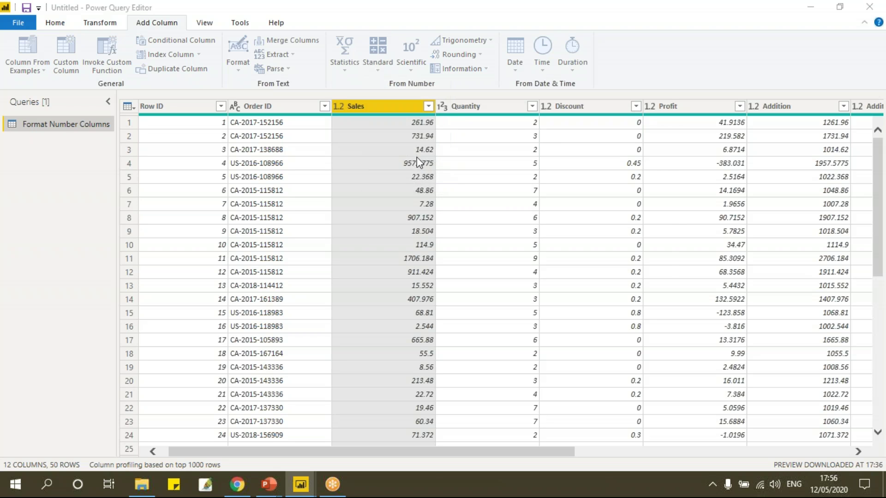
click(356, 244)
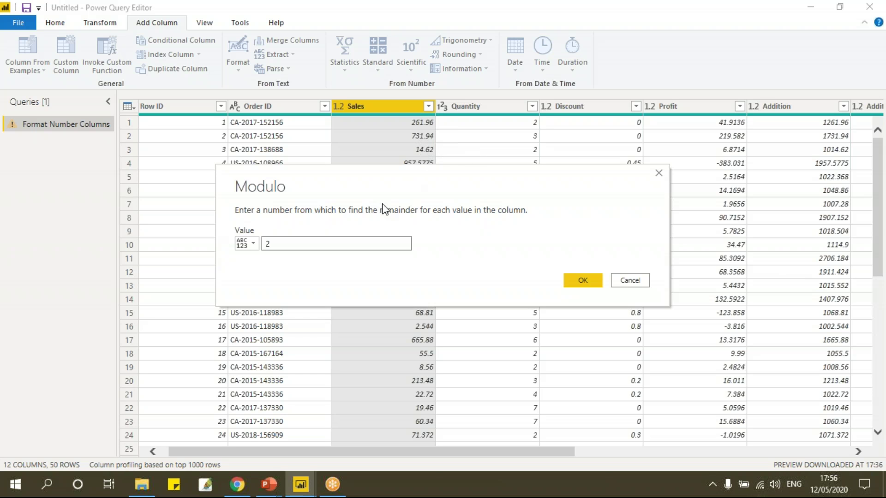
click(580, 280)
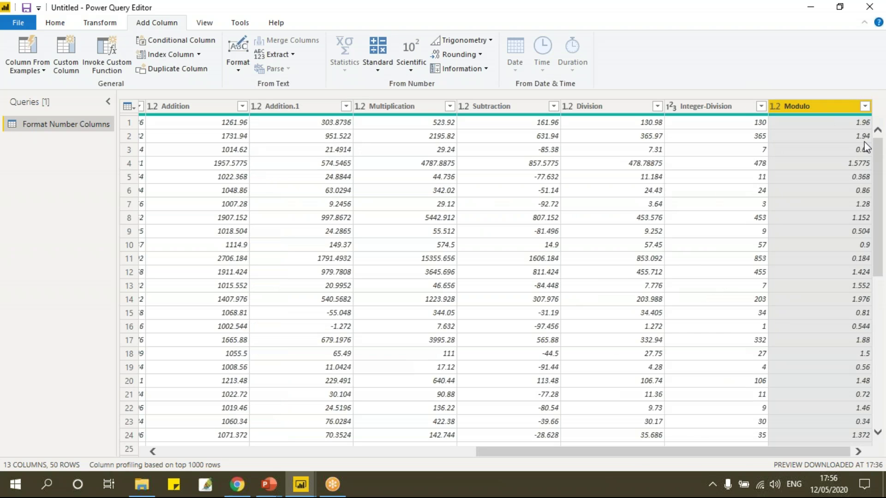
Add a new Percentage column that calculates 10 percent of each Sales value
drag(821, 455, 848, 469)
drag(687, 450, 276, 464)
click(384, 107)
click(379, 69)
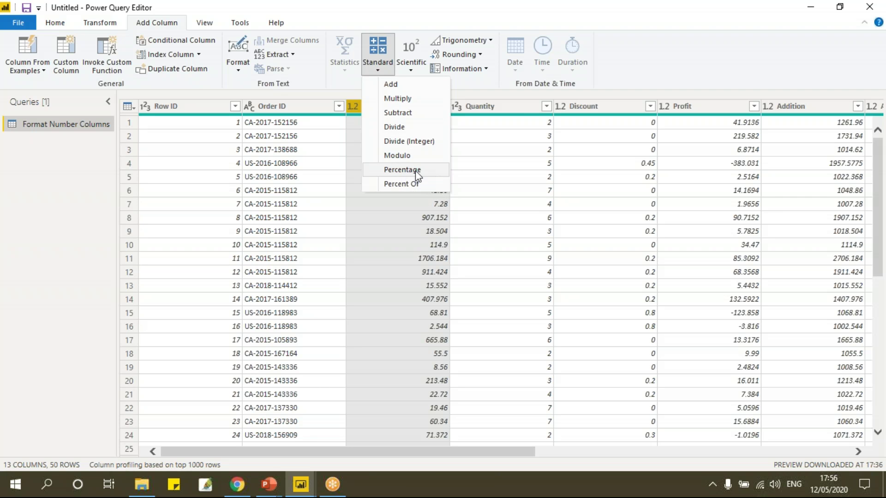
click(389, 170)
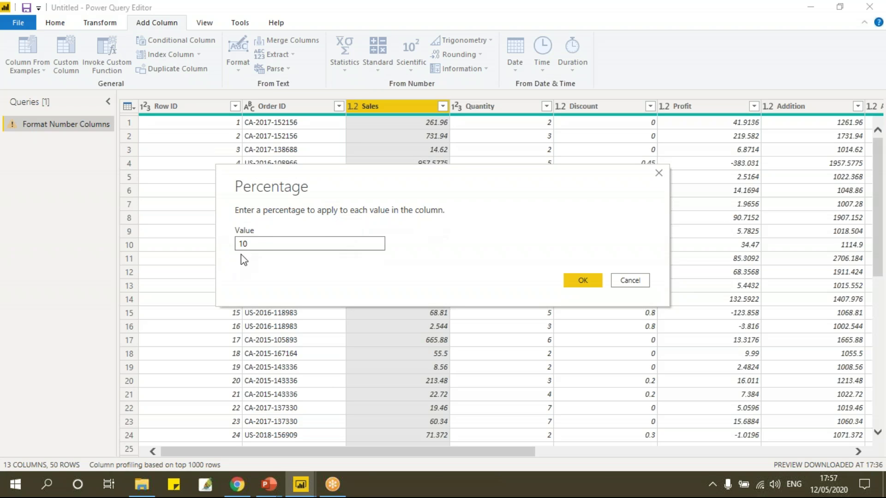
click(583, 281)
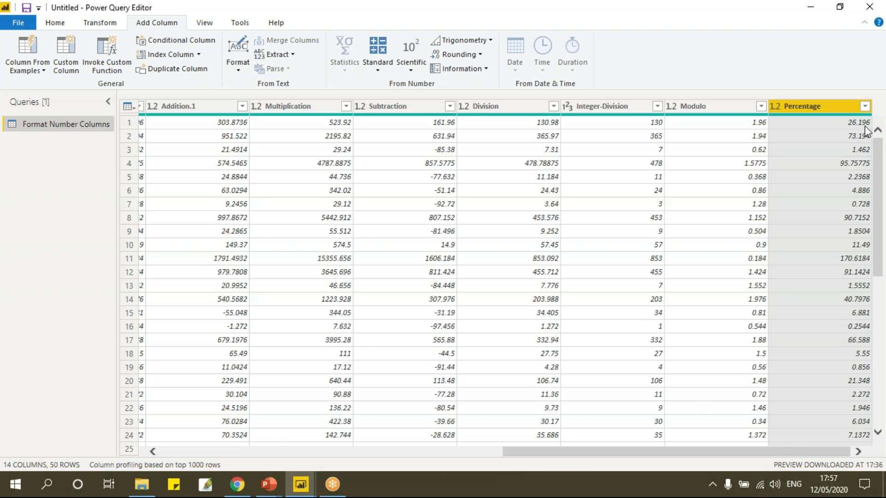
Add a new Percent Of column that expresses each Sales value as a percentage of 261.96
scroll(678, 452, left, 1)
scroll(430, 463, left, 10)
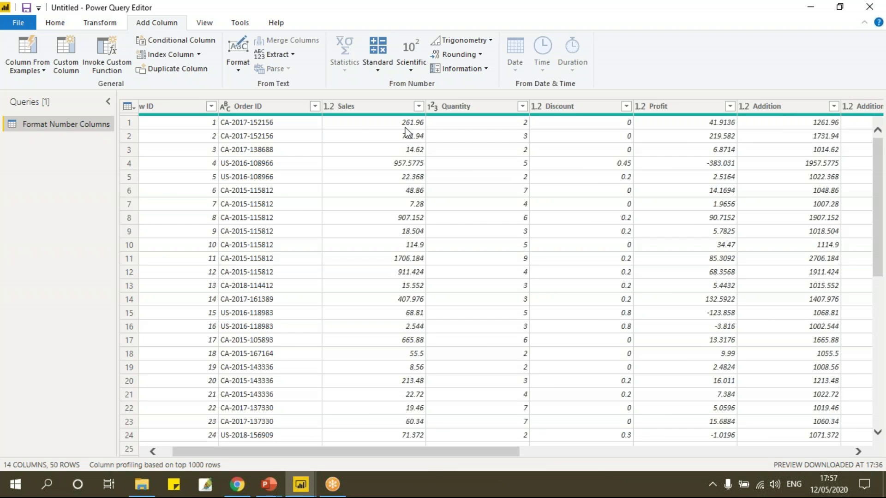
drag(456, 460, 861, 460)
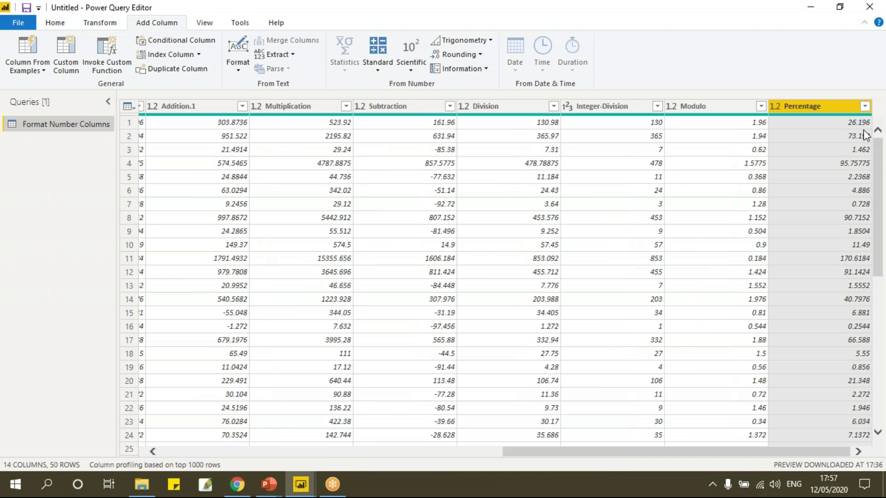
drag(826, 461, 486, 463)
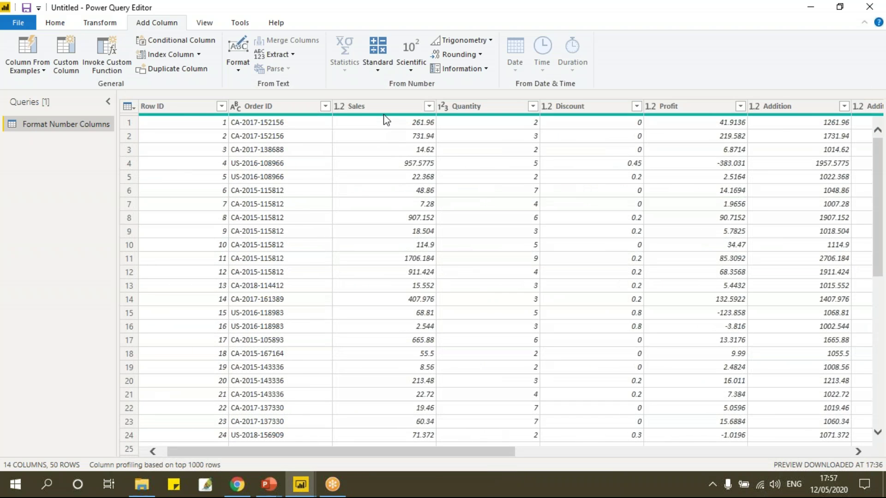
click(386, 107)
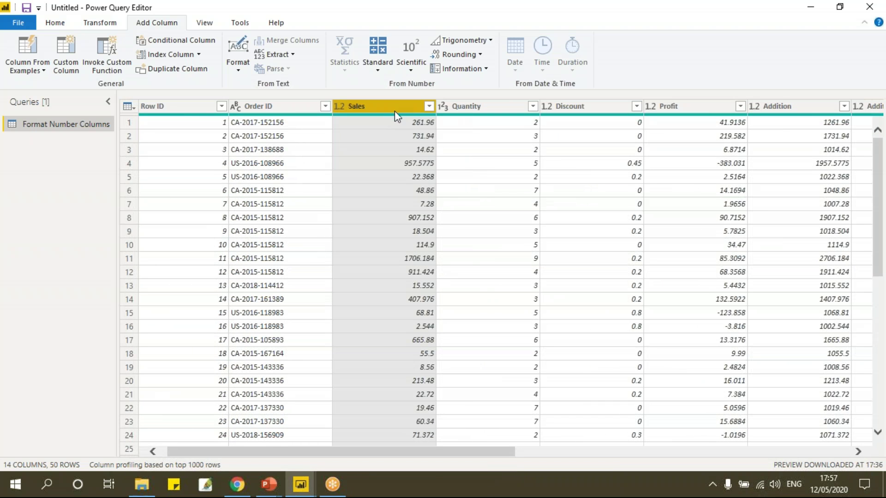
click(377, 69)
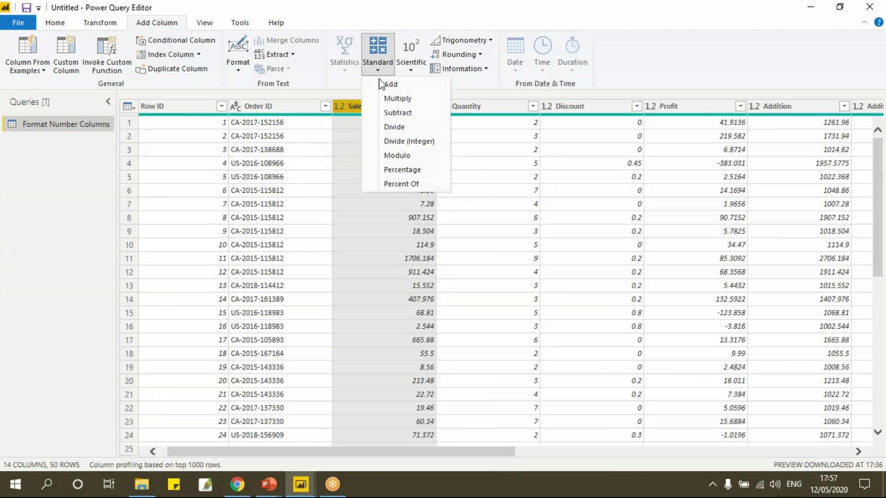
click(382, 184)
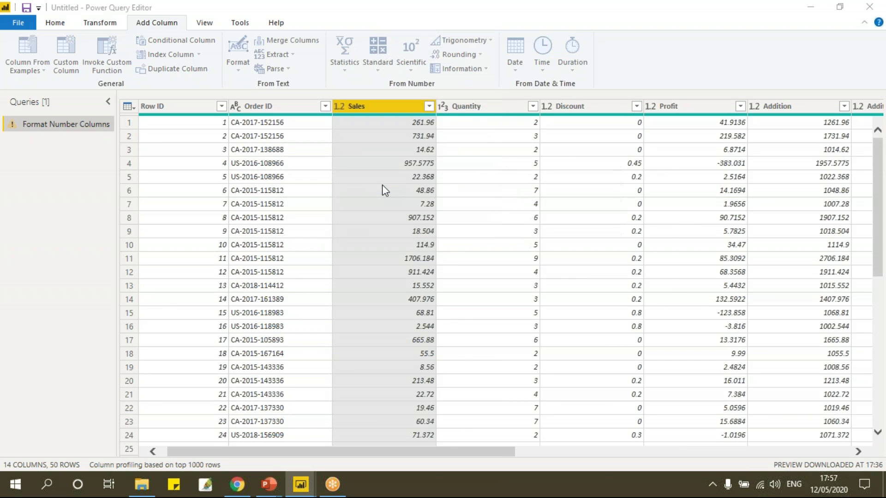
drag(404, 189, 442, 217)
click(354, 271)
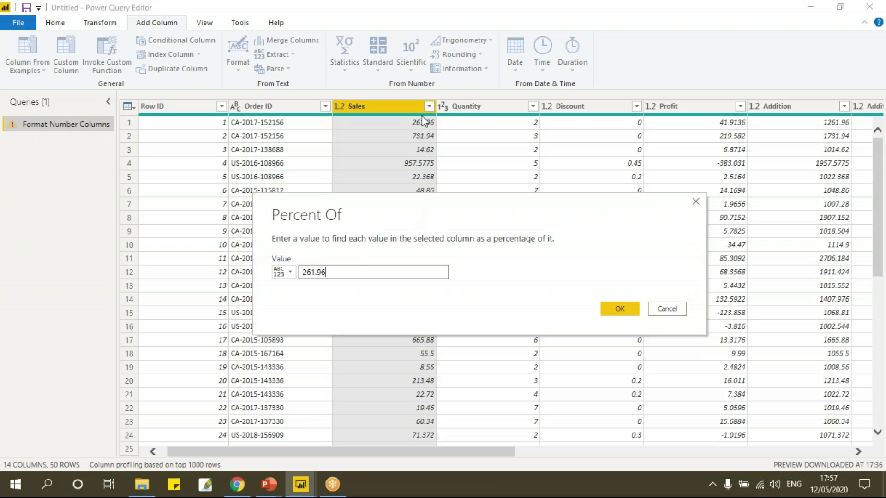
click(619, 309)
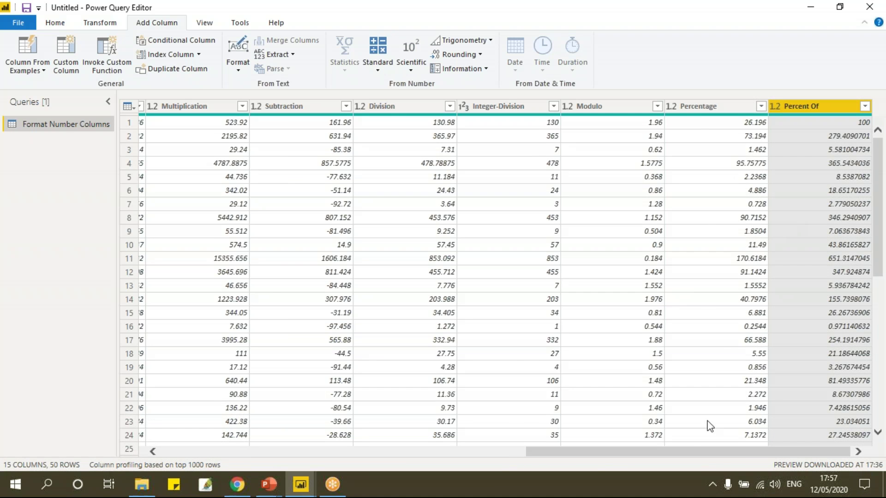
drag(700, 452, 415, 458)
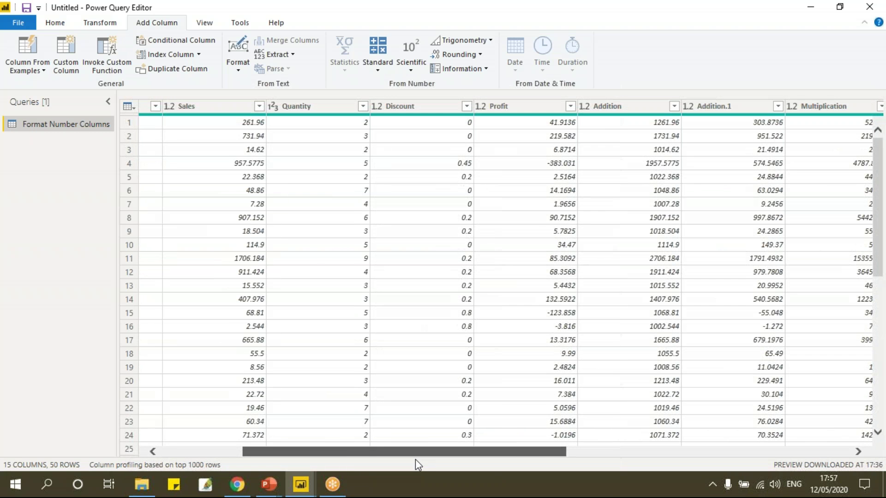
drag(408, 450, 801, 458)
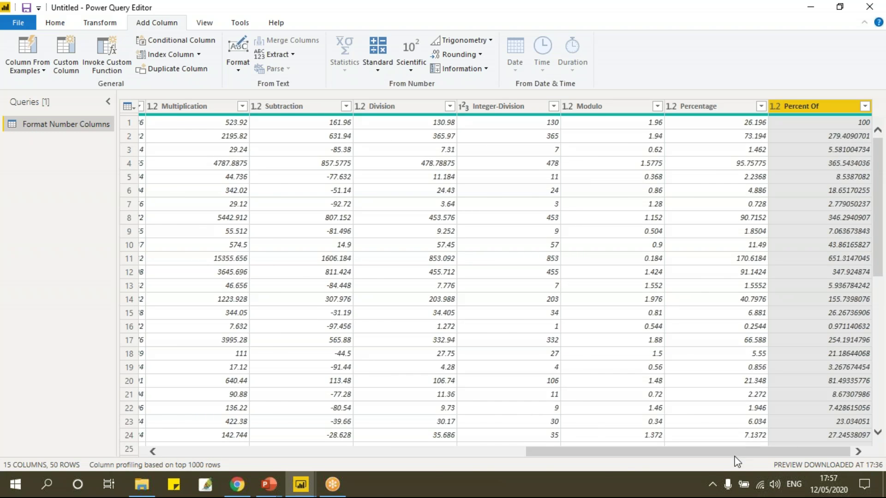
drag(719, 459, 384, 459)
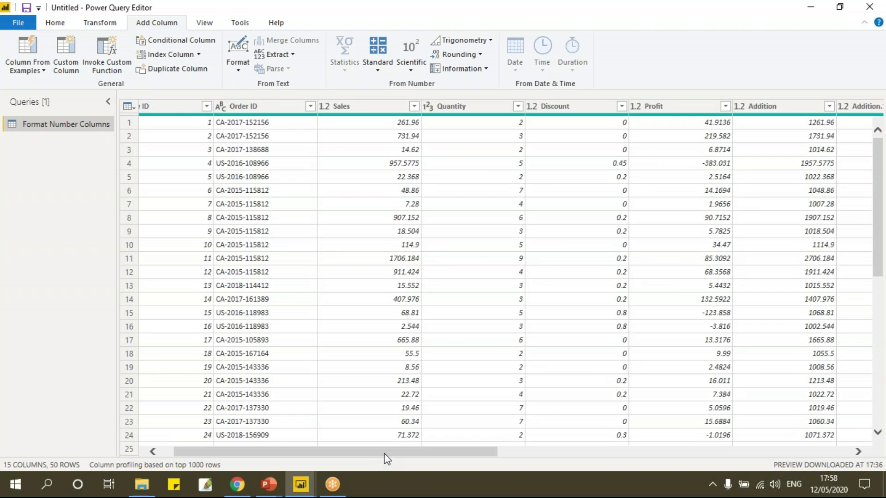
Add a new Percent Of column that expresses each Quantity value as a percentage of 2
drag(385, 452, 845, 470)
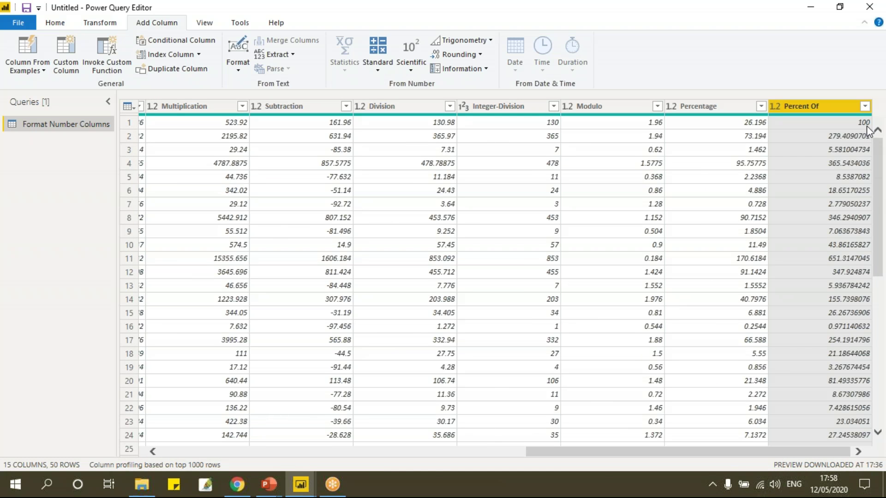
drag(762, 453, 314, 455)
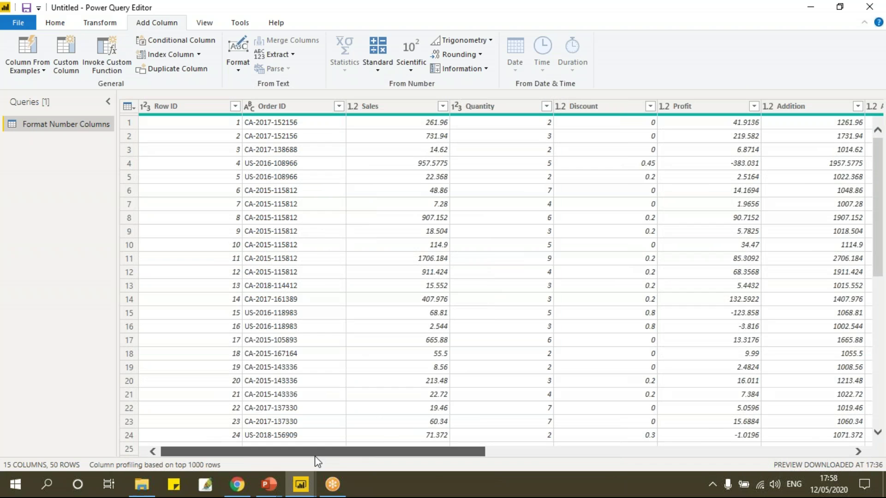
click(494, 107)
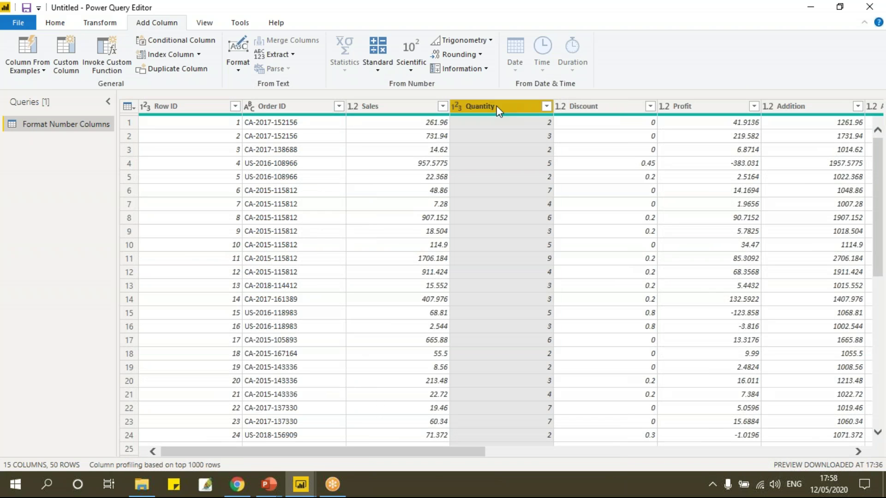
click(378, 65)
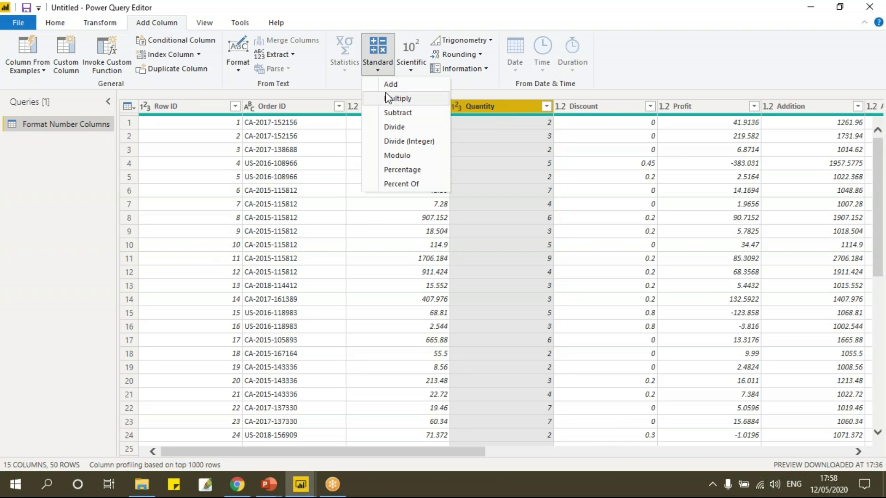
click(391, 182)
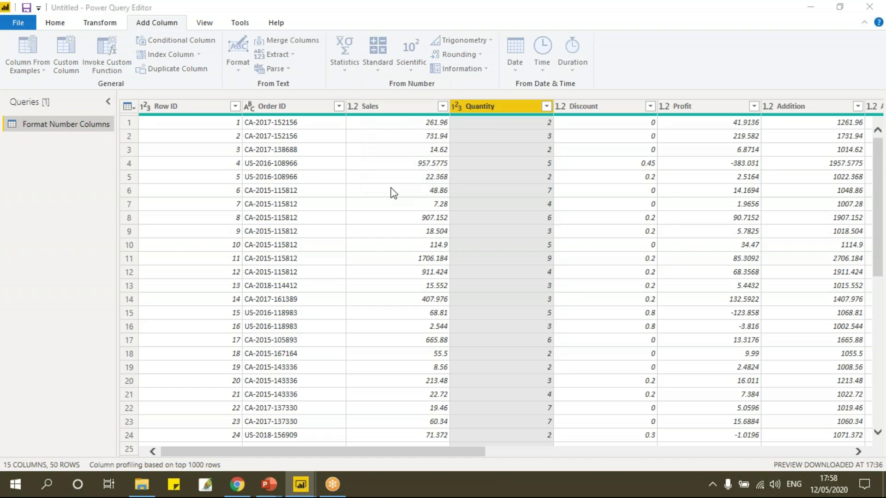
click(323, 244)
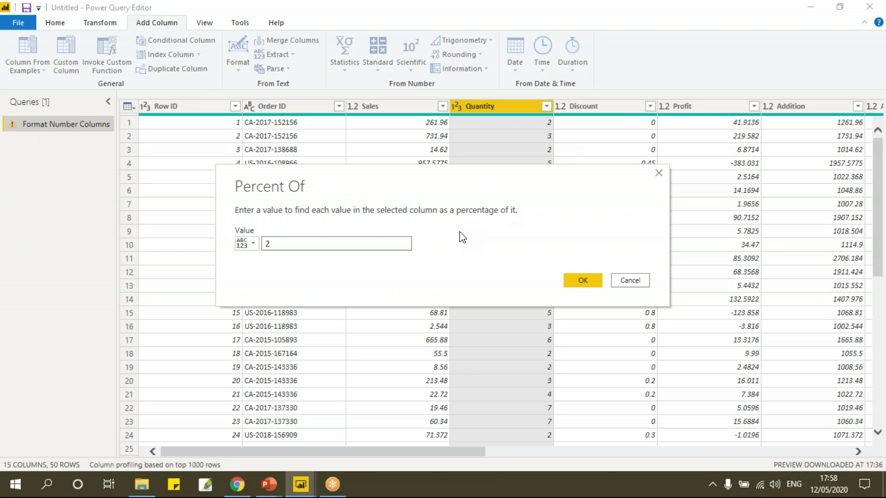
click(581, 280)
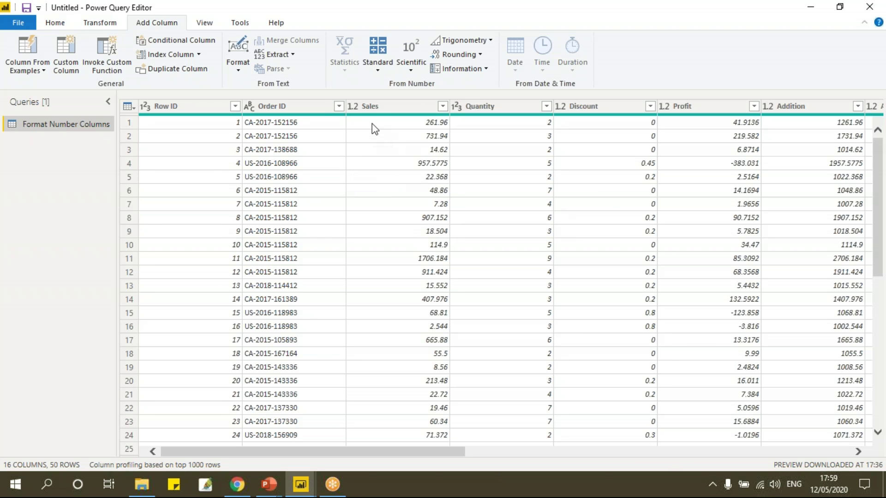
click(377, 109)
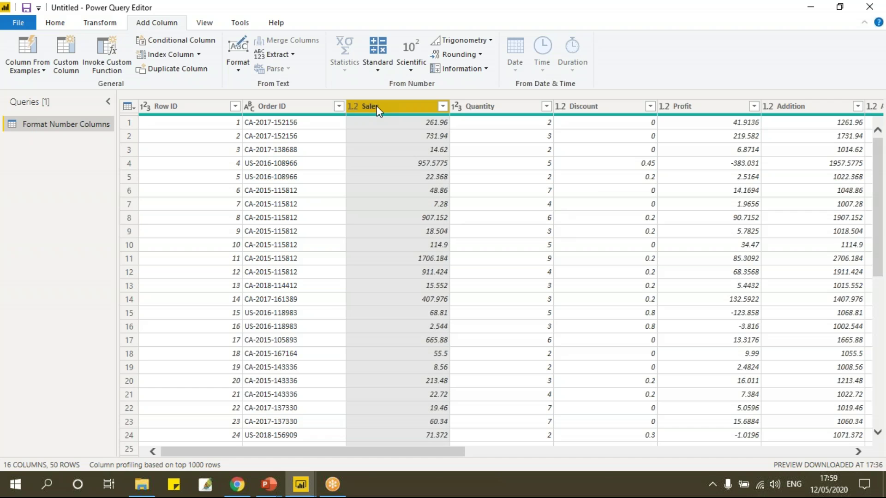
click(411, 69)
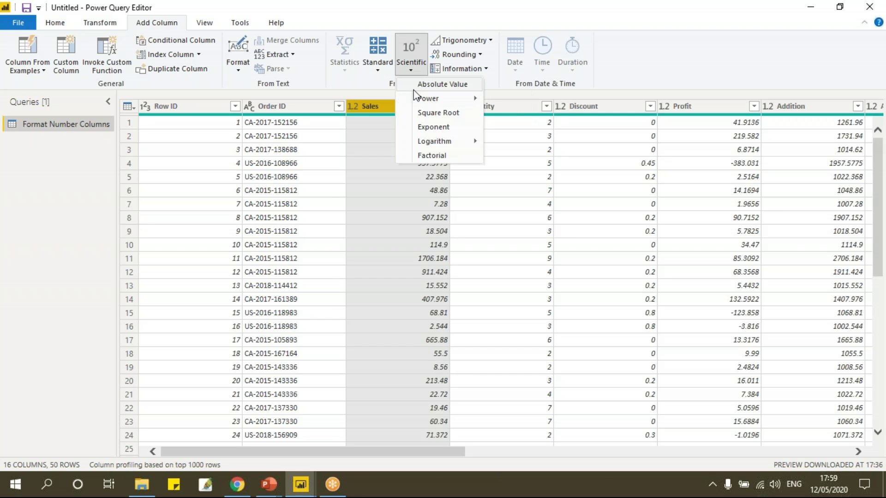
click(412, 223)
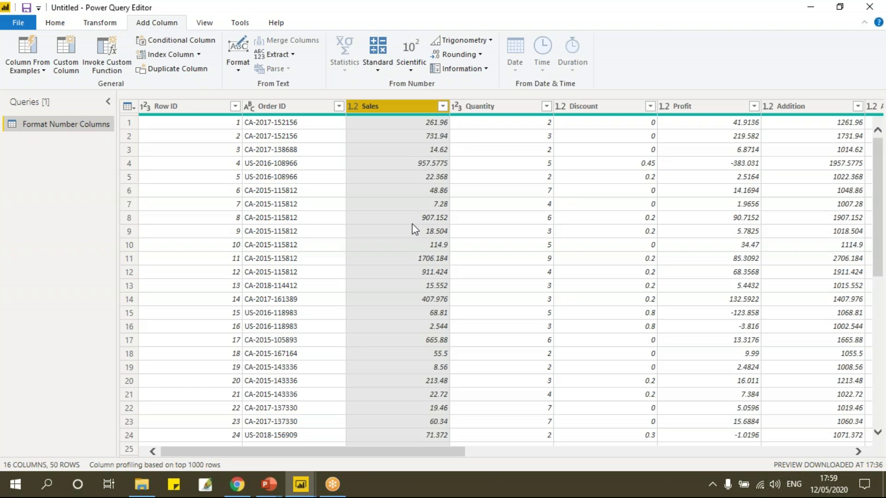
Add a new column with the absolute value of each Subtraction value and review its list of distinct values
drag(455, 452, 845, 453)
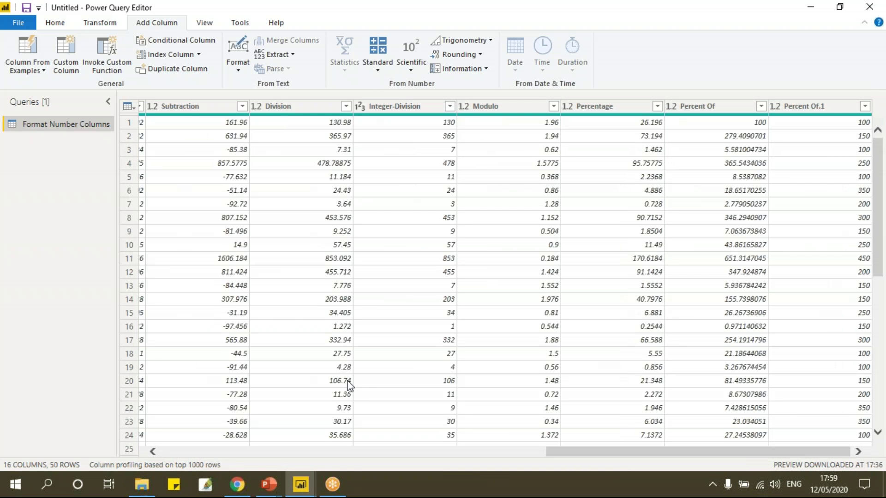
click(242, 106)
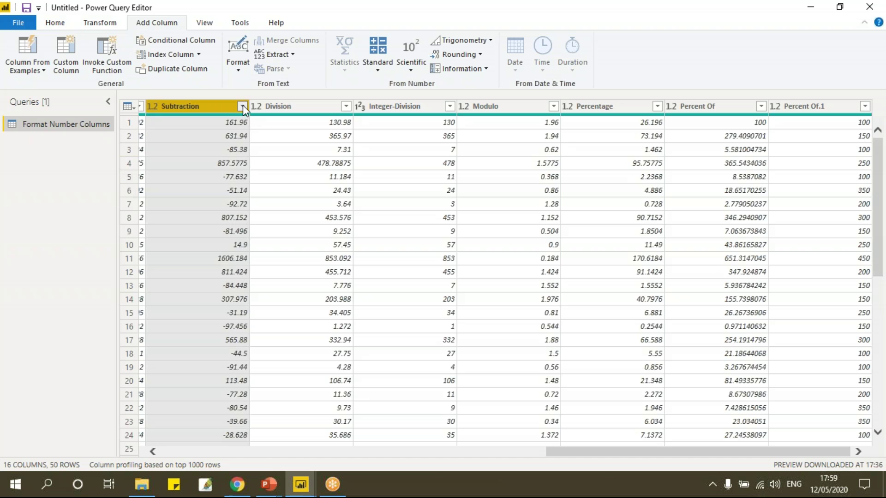
click(243, 106)
drag(229, 283, 229, 470)
click(273, 418)
click(411, 69)
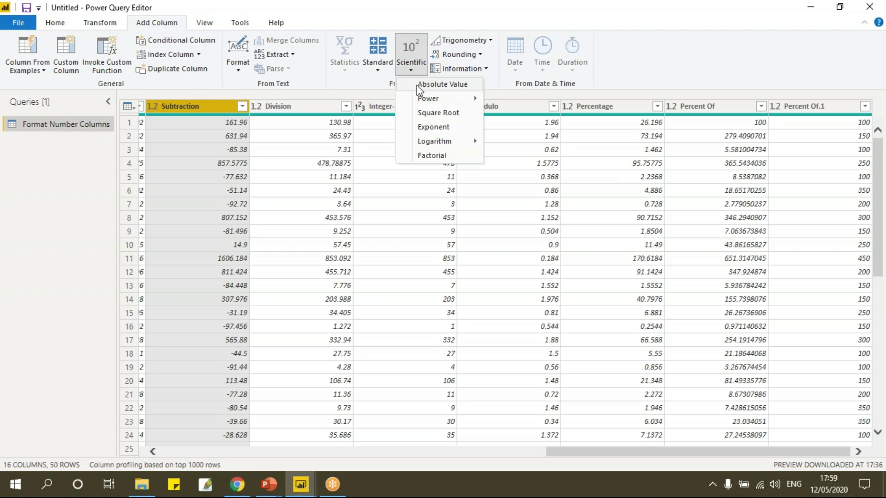
click(417, 85)
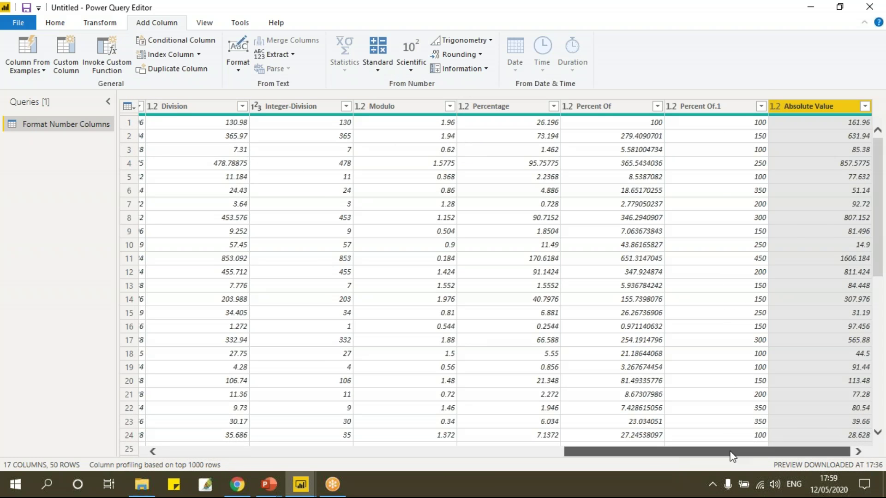
click(864, 107)
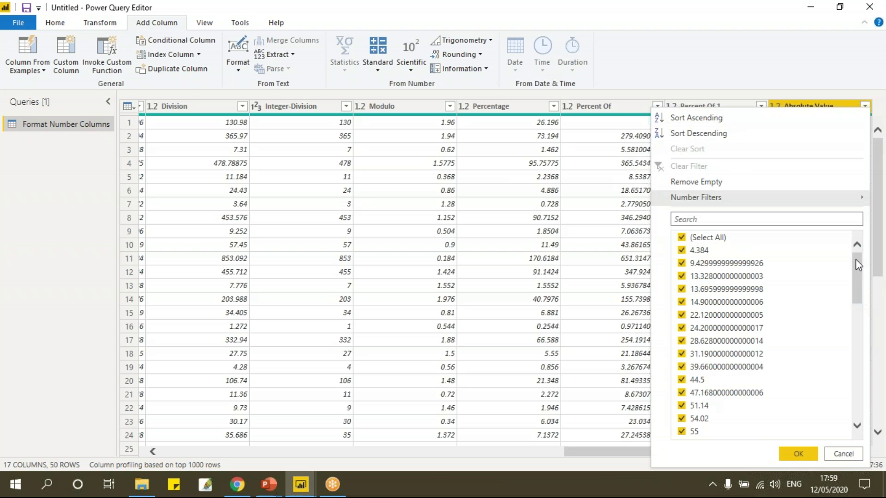
drag(855, 259, 856, 397)
click(857, 452)
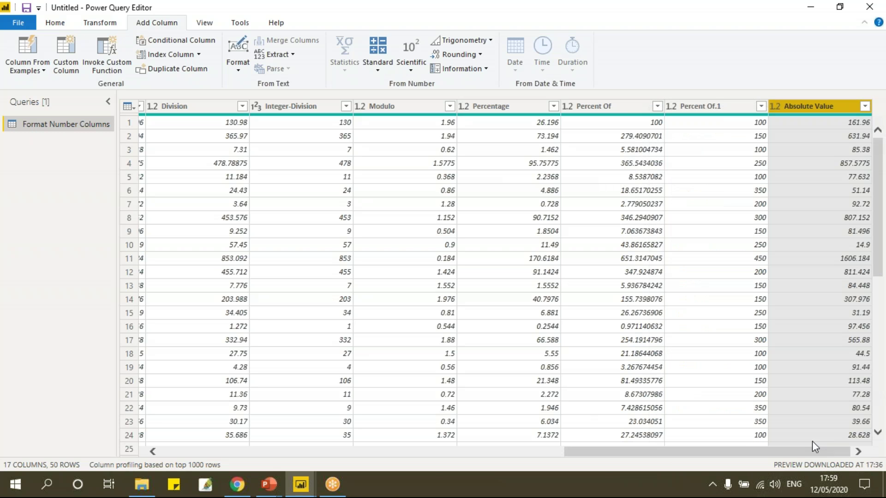
Add a new column containing the square of each Quantity value
drag(605, 452, 445, 453)
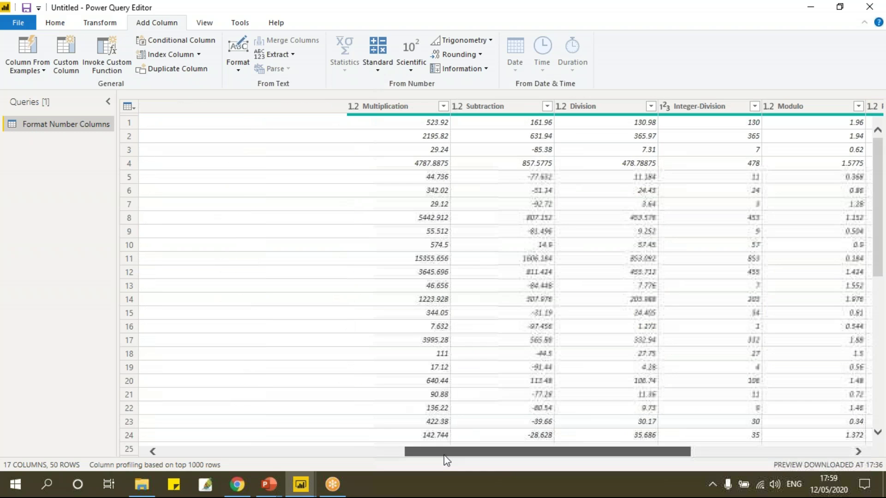
drag(353, 455, 207, 448)
click(376, 69)
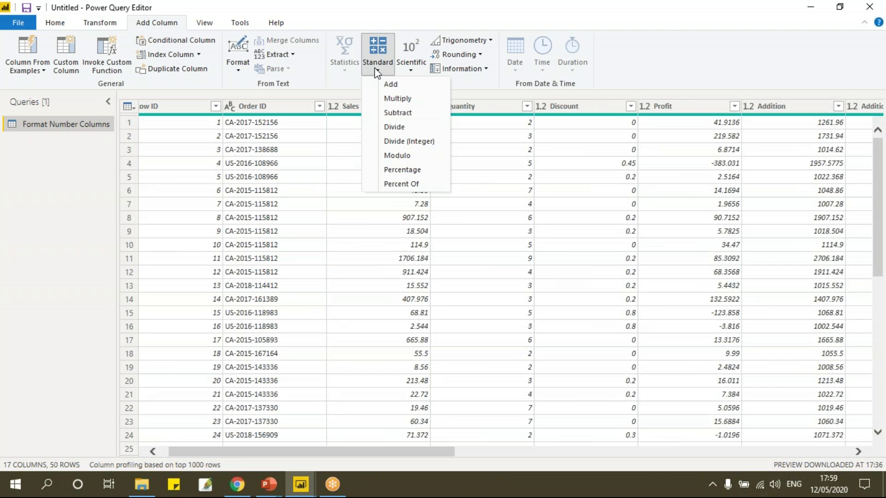
click(411, 70)
mouse_move(418, 102)
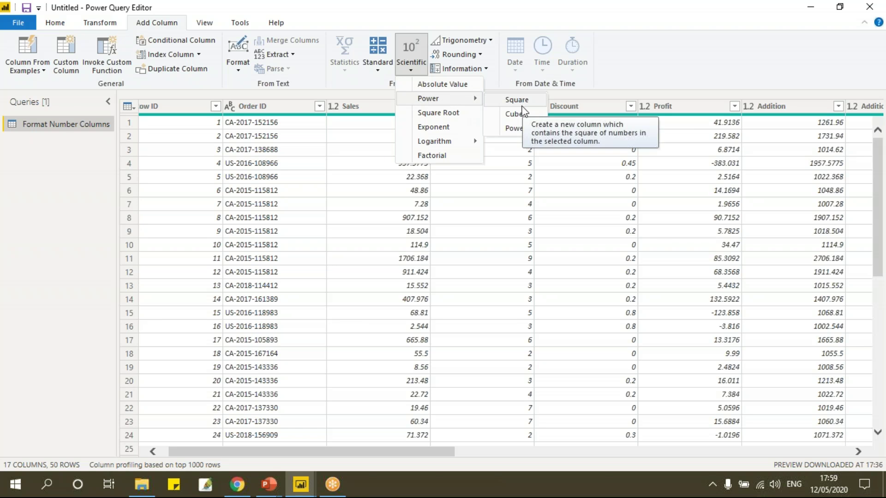
click(516, 180)
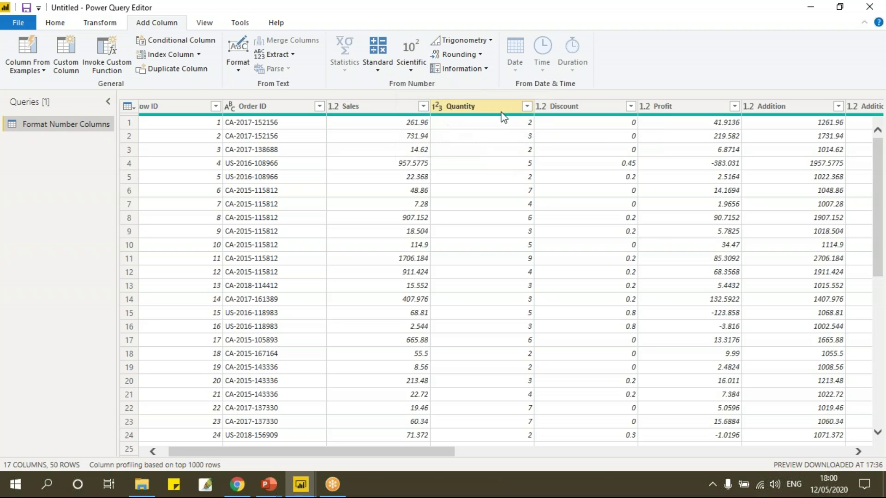
click(491, 109)
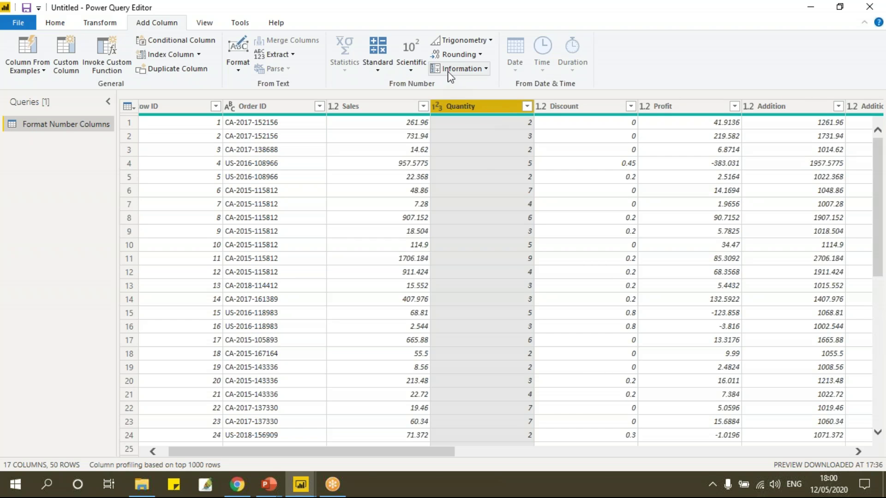
click(410, 54)
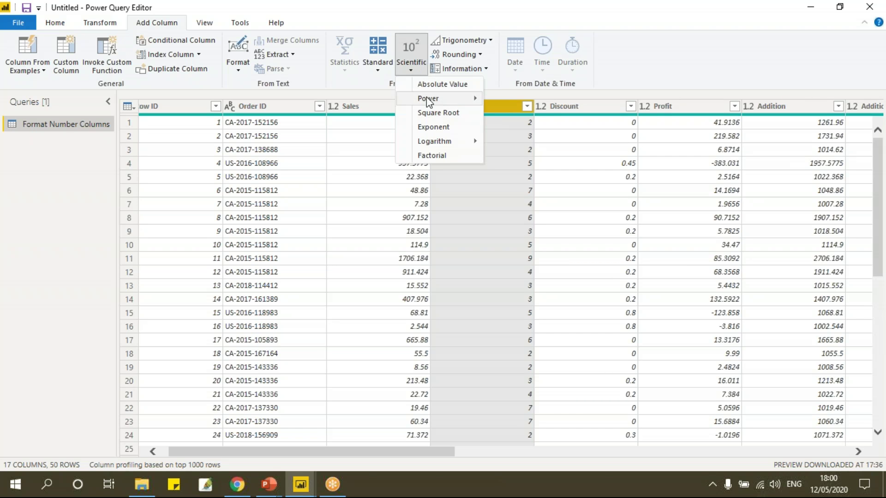
mouse_move(446, 99)
click(523, 103)
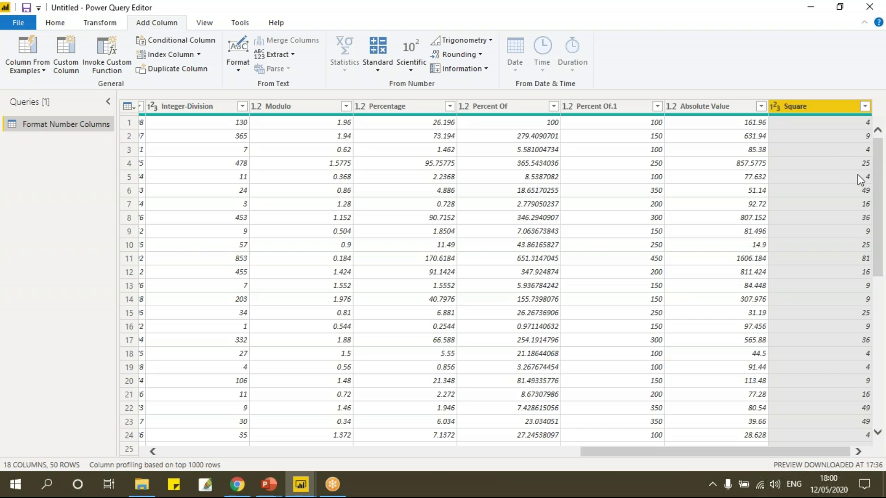
Add a new column containing the cube of each Quantity value
drag(779, 450, 428, 471)
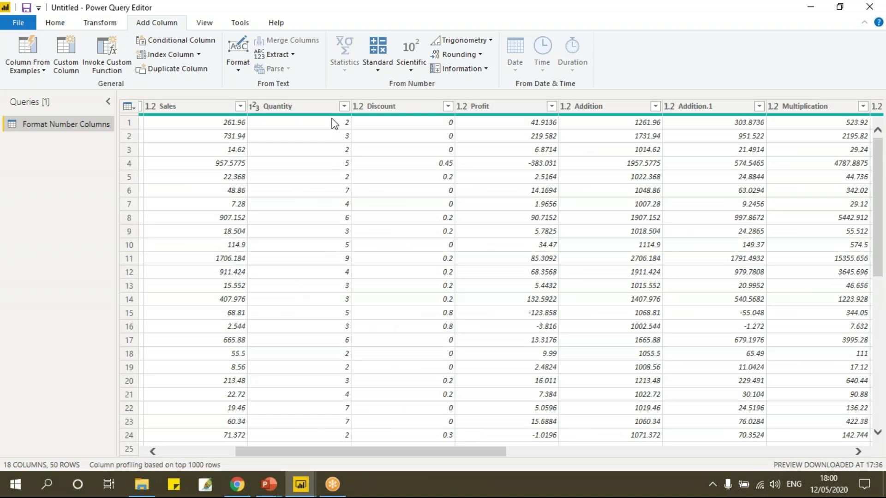
click(325, 104)
click(410, 71)
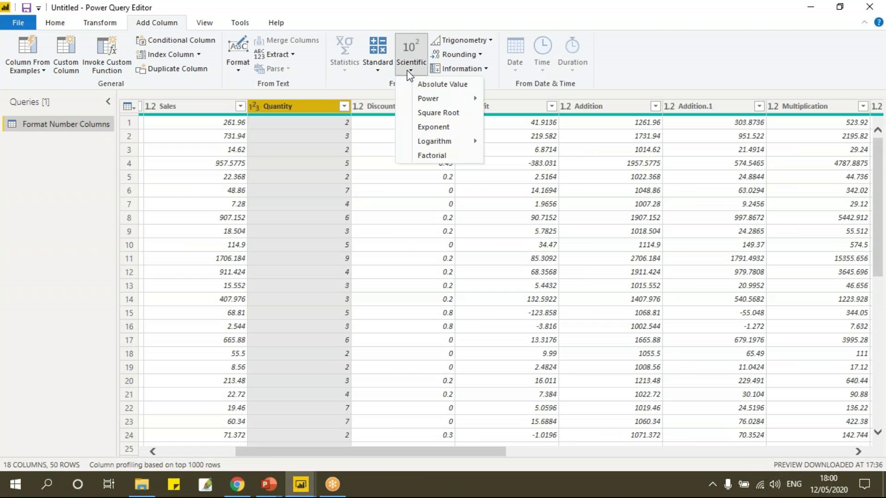
mouse_move(427, 98)
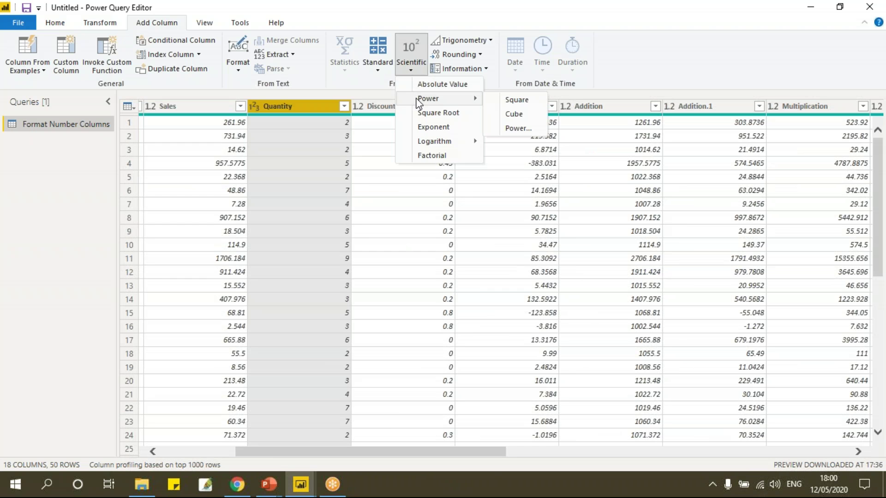
click(526, 116)
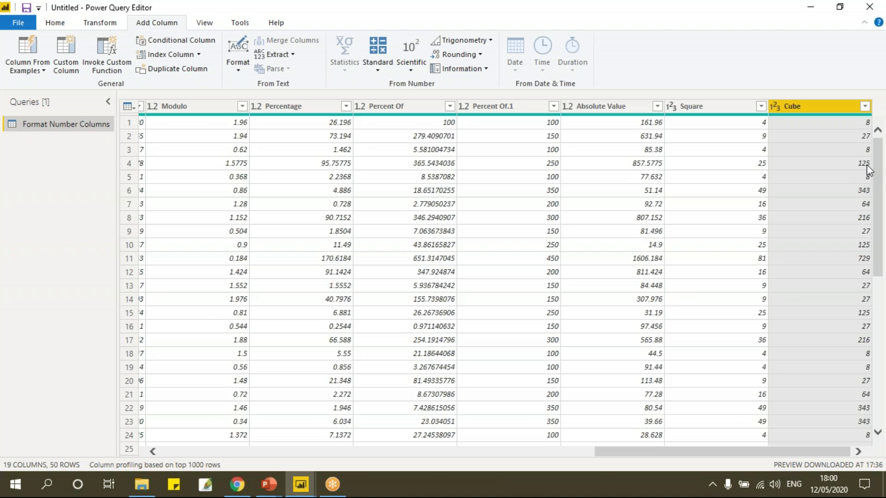
Add a new Power column that raises each Quantity value to the power of 4
drag(784, 452, 270, 456)
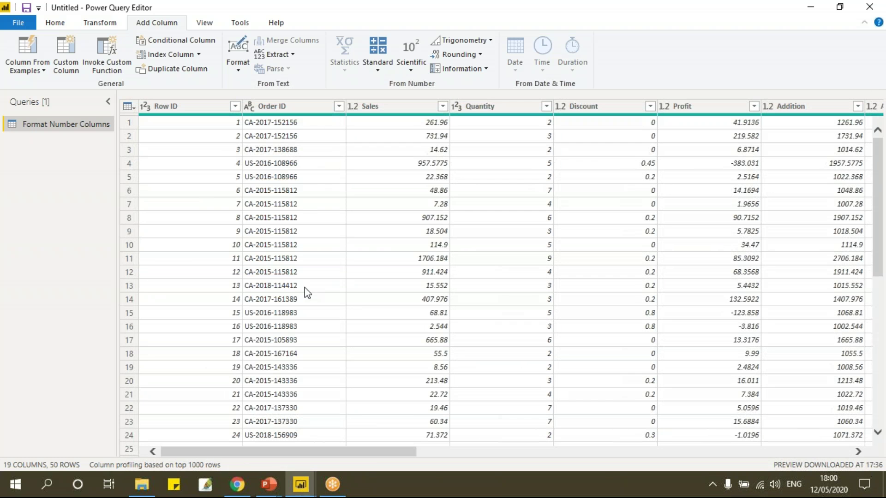
click(484, 106)
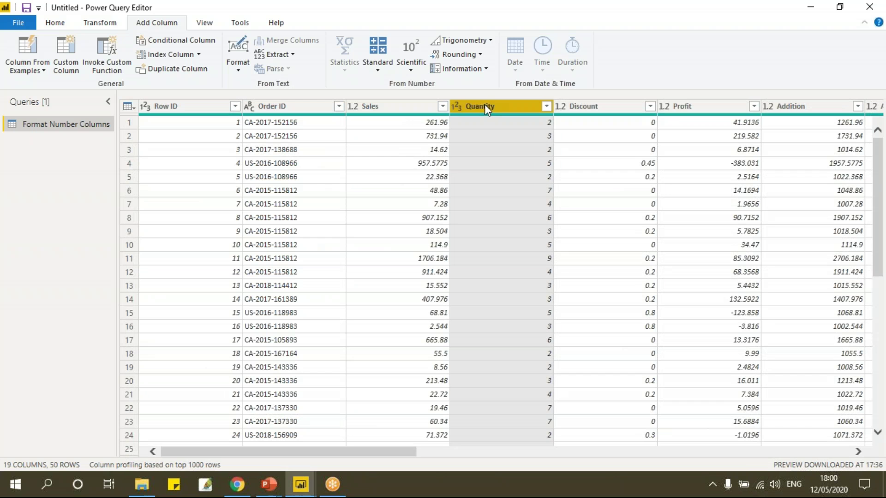
click(411, 67)
mouse_move(442, 99)
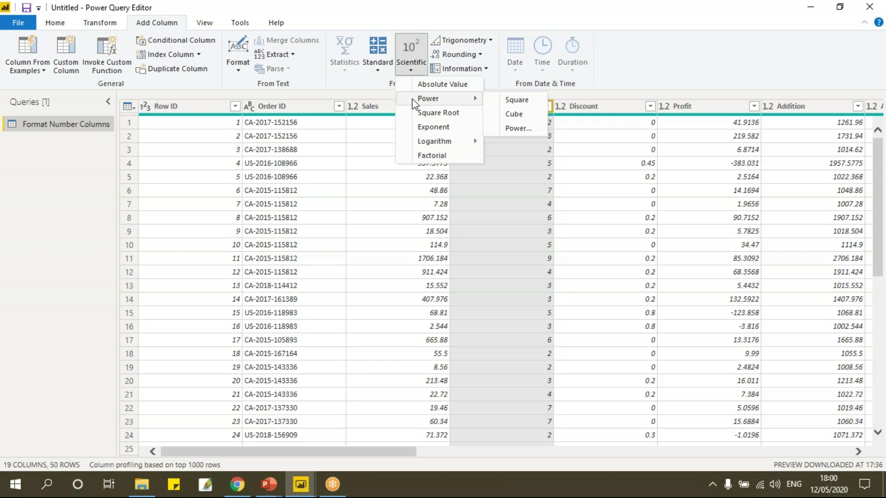
click(518, 129)
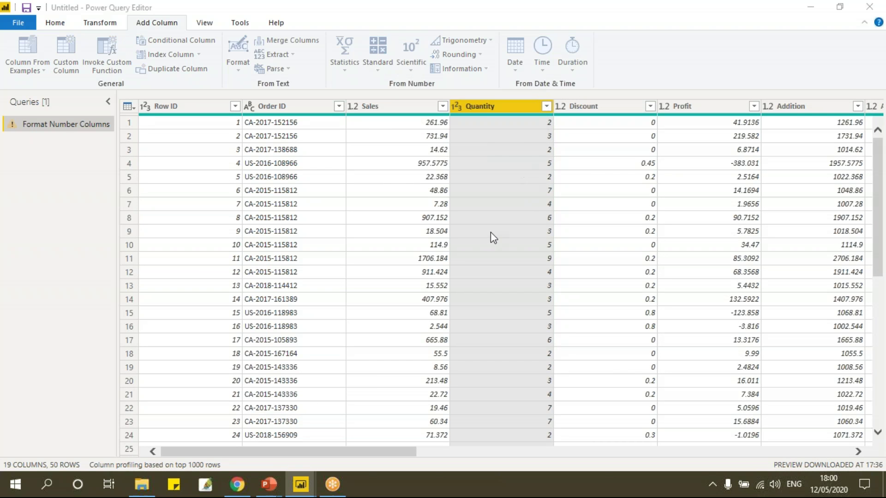
click(239, 243)
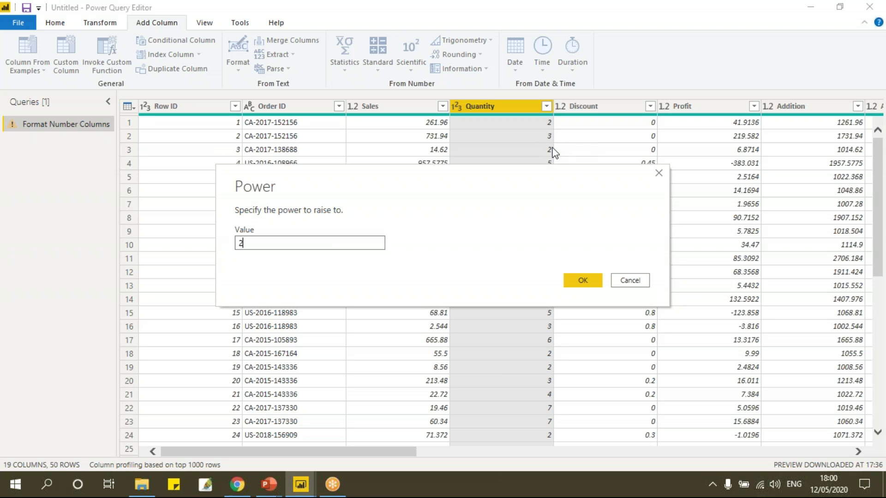
drag(246, 243, 214, 245)
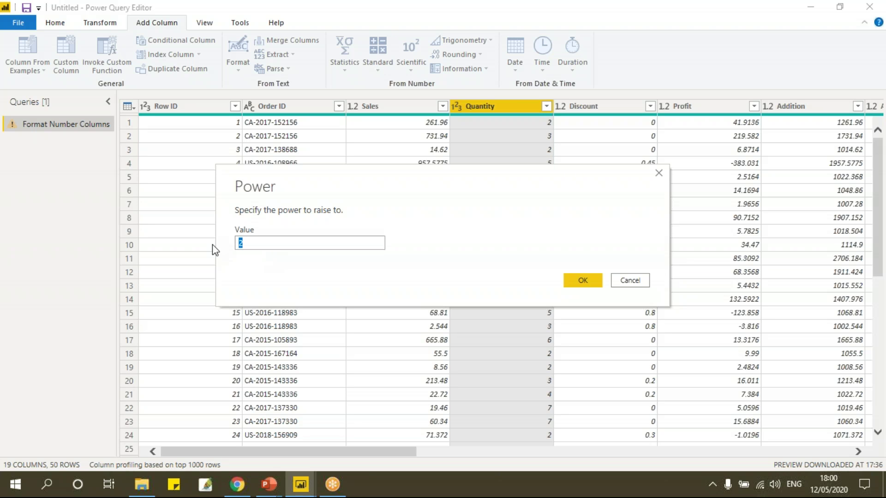
text(4)
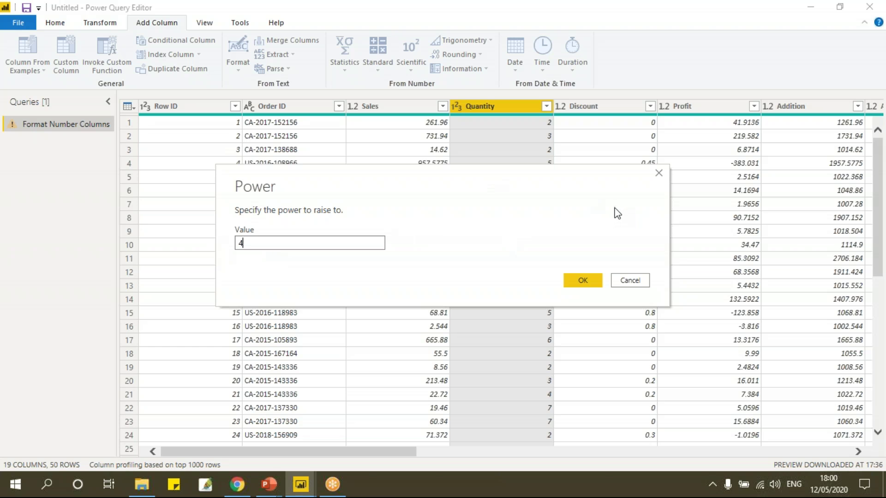
click(585, 280)
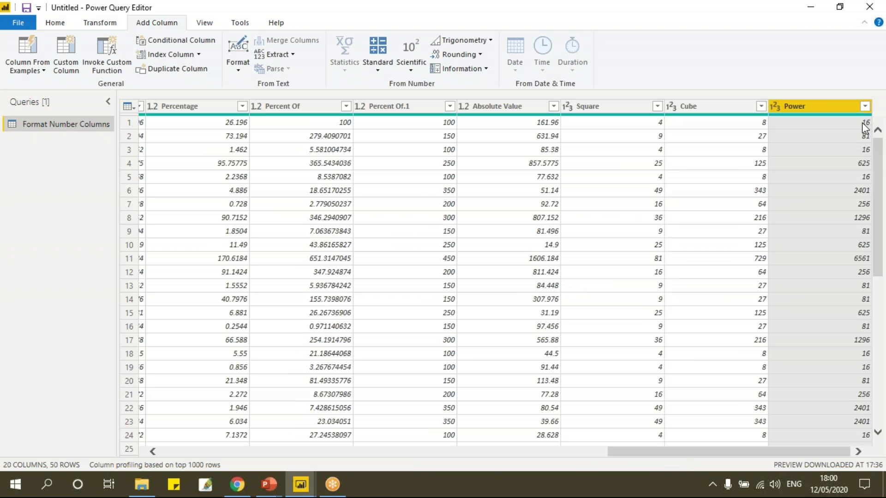
Add a new column containing the square root of each value in the Square column
drag(785, 452, 268, 451)
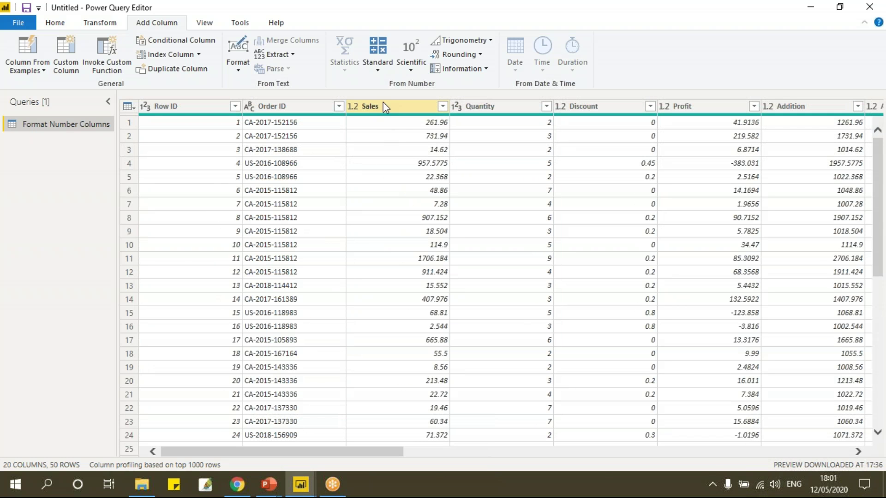
click(411, 65)
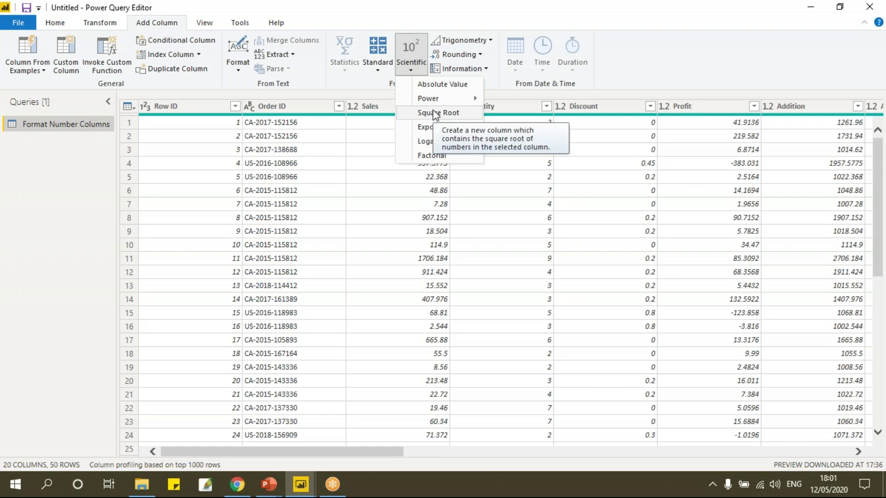
click(436, 236)
drag(383, 450, 847, 466)
click(598, 109)
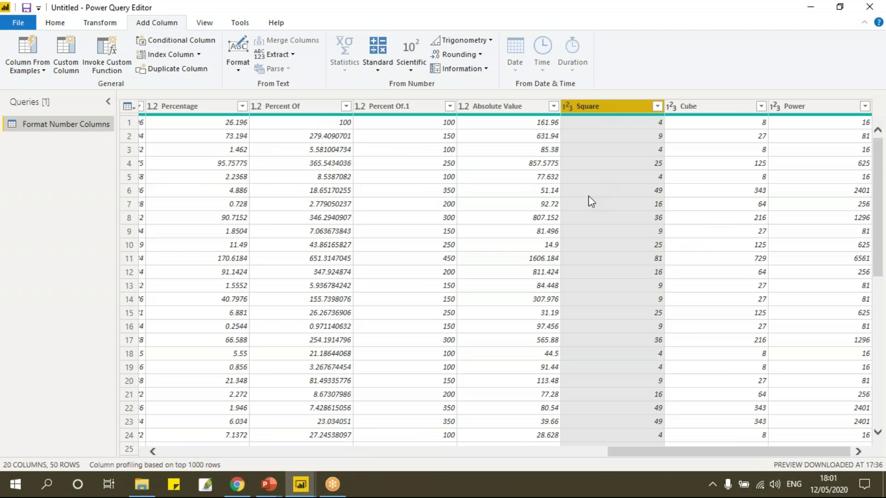
click(409, 68)
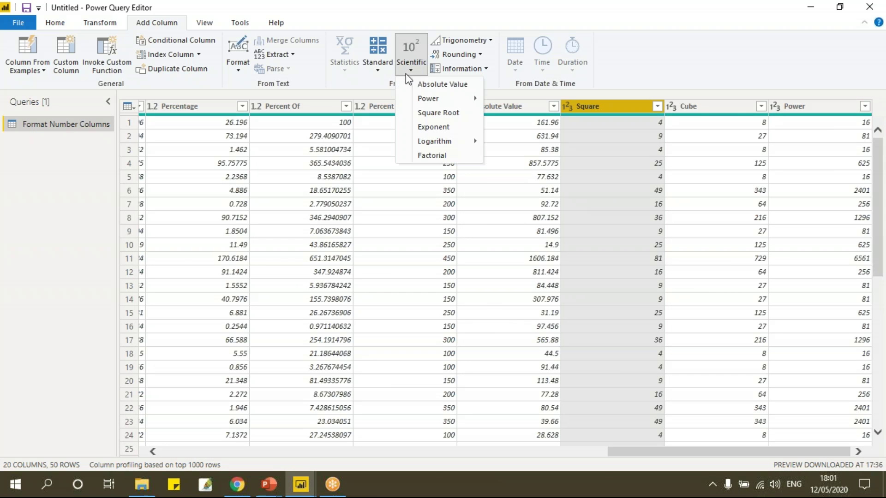
click(436, 112)
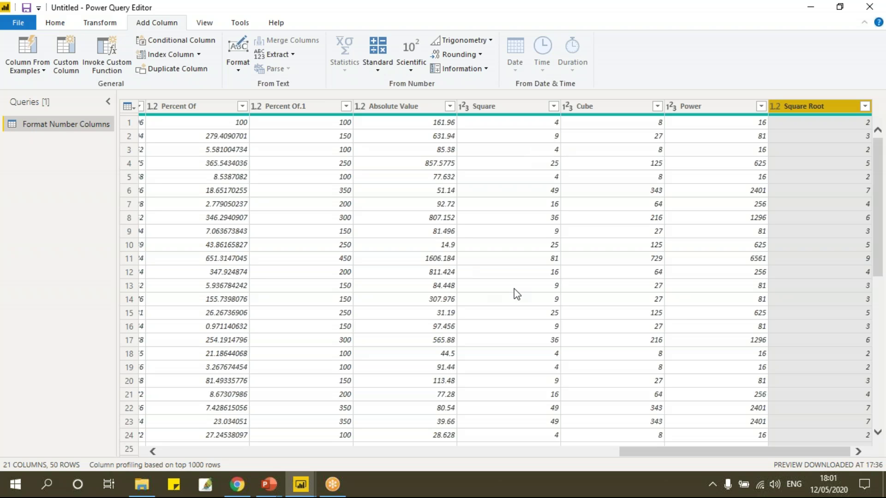
Add a new column that rounds each Absolute Value entry up to a whole number
click(431, 107)
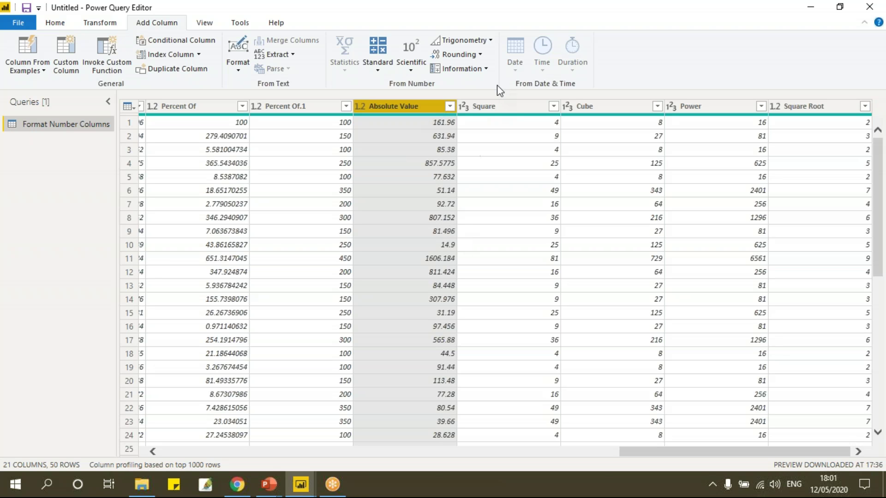
click(481, 56)
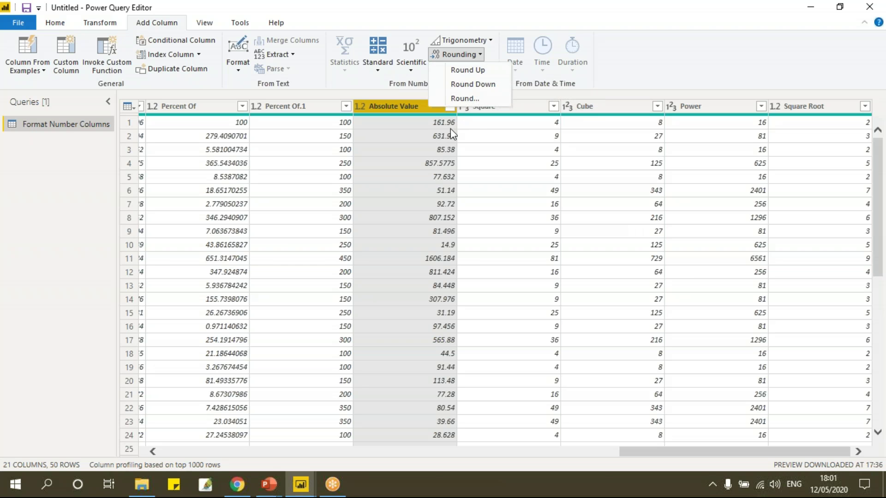
click(473, 70)
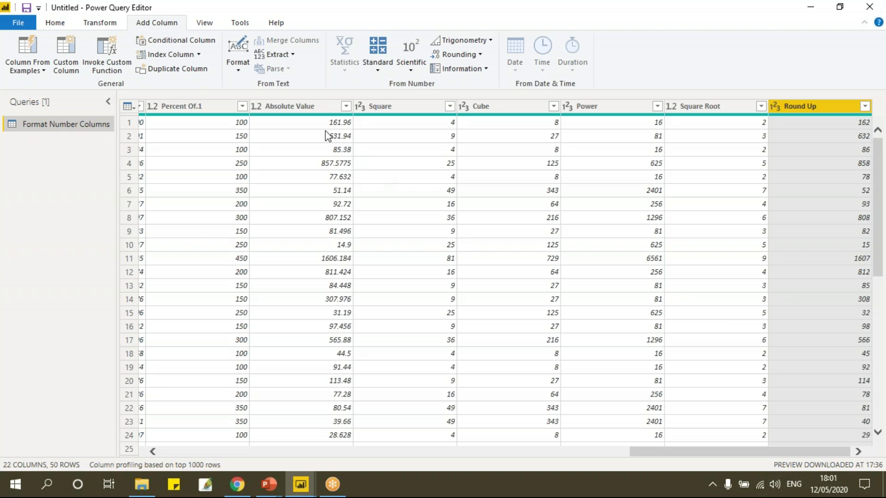
Add a new column that rounds each Absolute Value entry down to a whole number
click(325, 111)
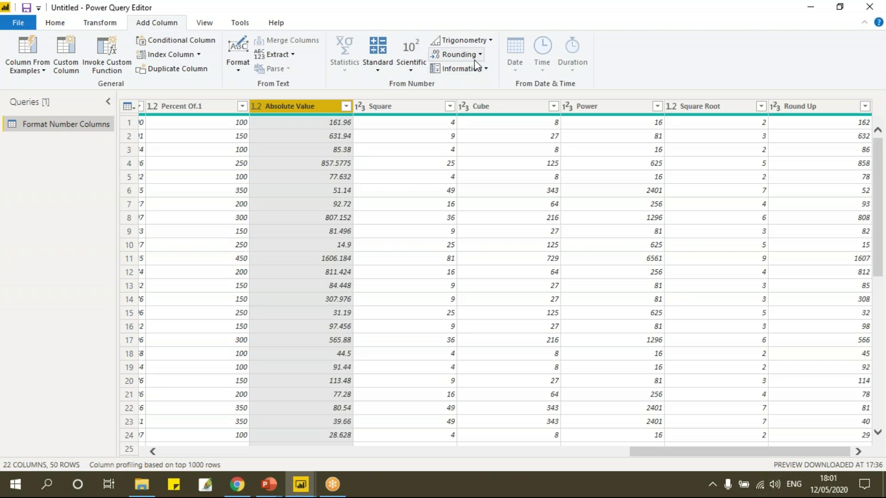
click(459, 54)
click(480, 86)
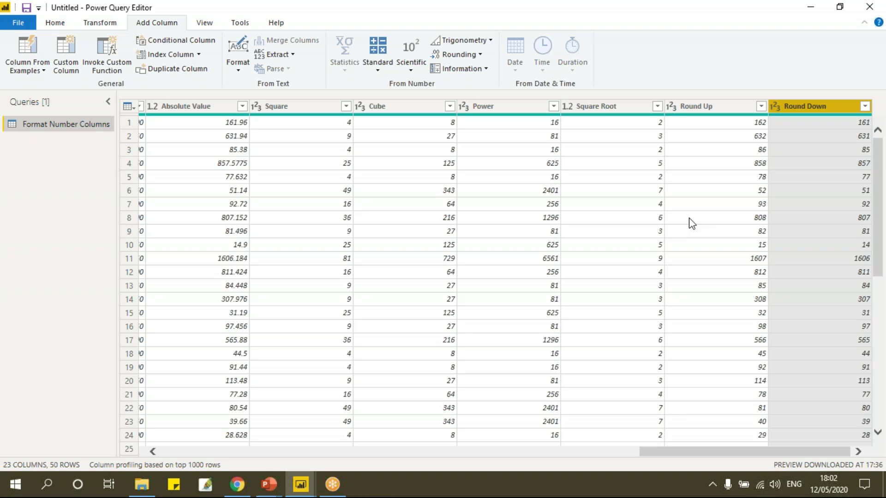
Add a new column that rounds each Absolute Value entry to 1 decimal place
click(212, 109)
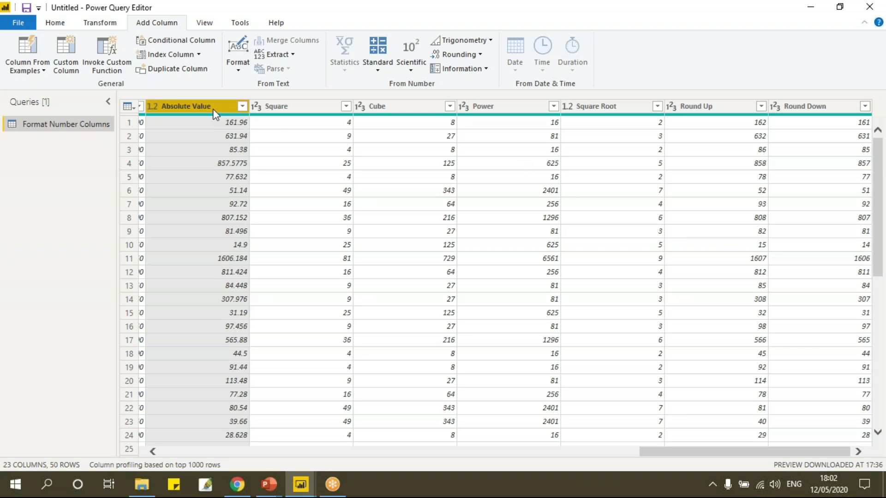
click(480, 54)
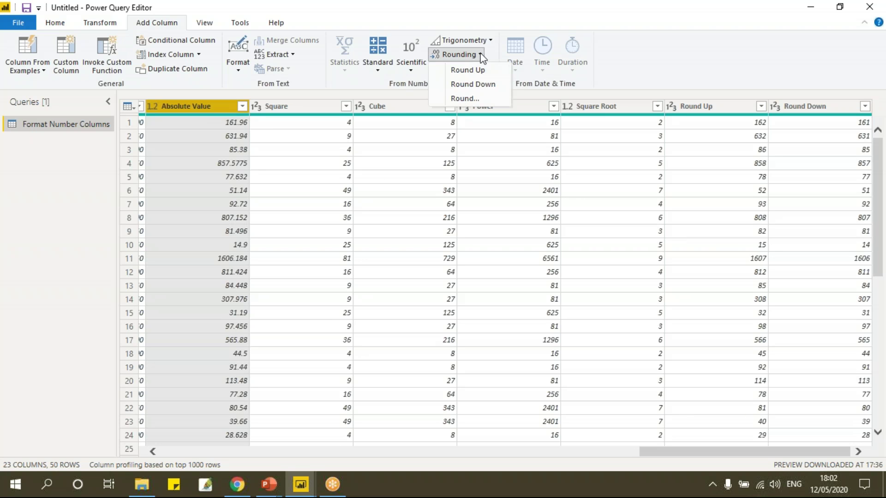
click(475, 97)
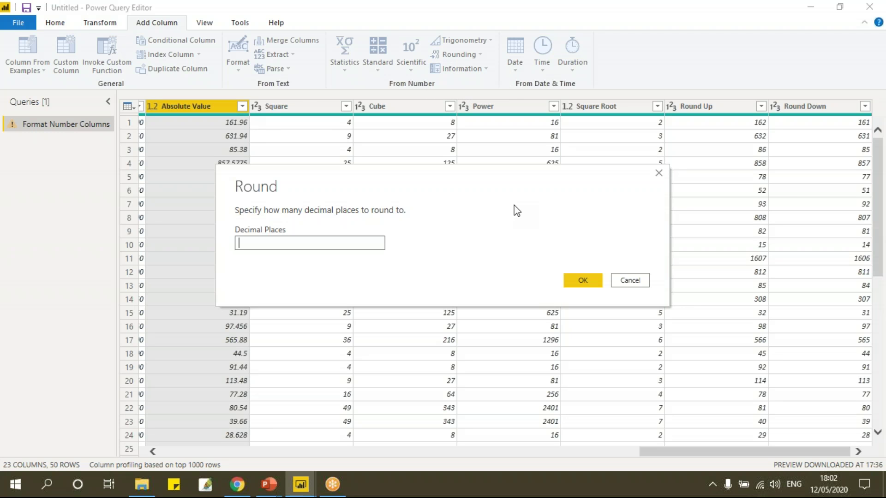
drag(436, 173, 560, 178)
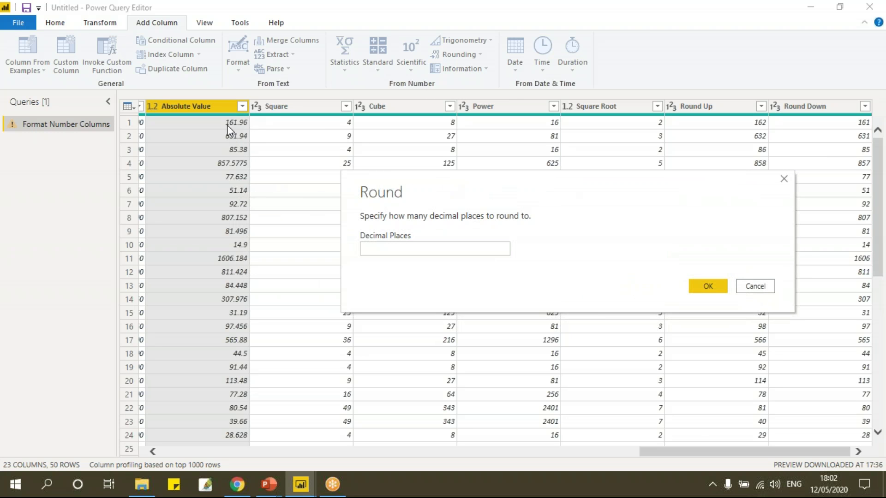
click(416, 248)
text(1)
click(706, 285)
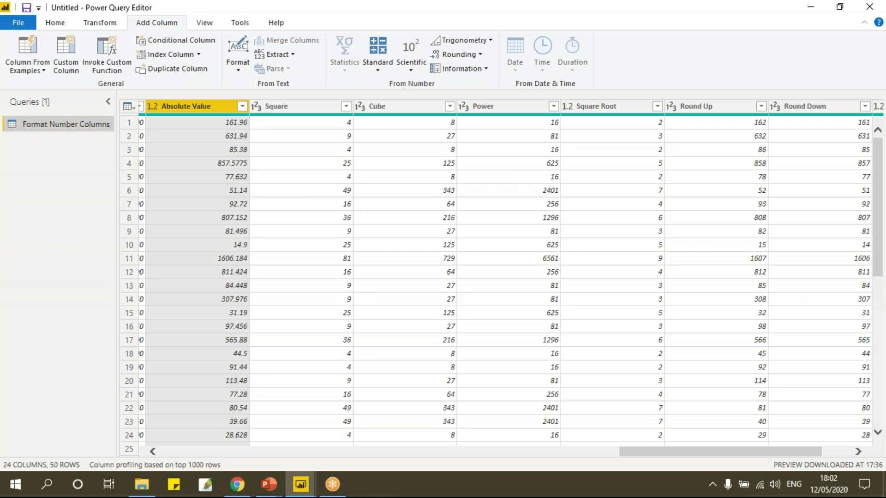
drag(805, 454, 834, 455)
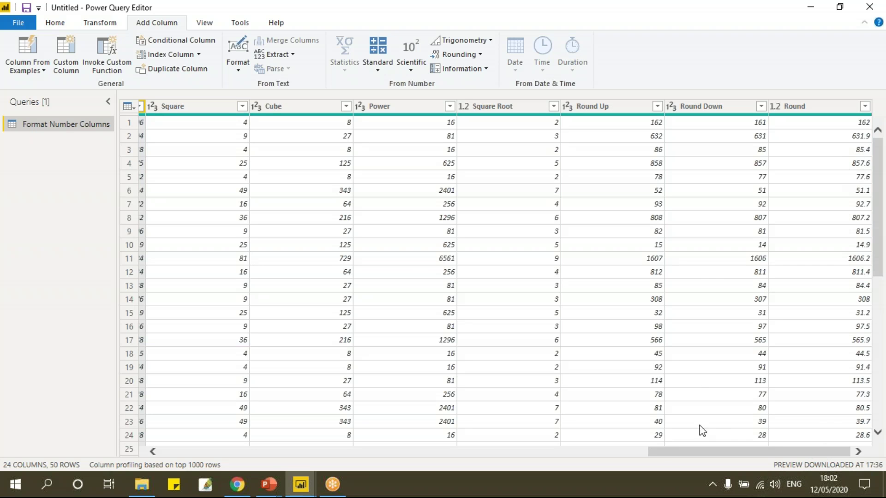
Compare the Absolute Value column with the Round Up, Round Down and Round columns
drag(770, 462, 654, 463)
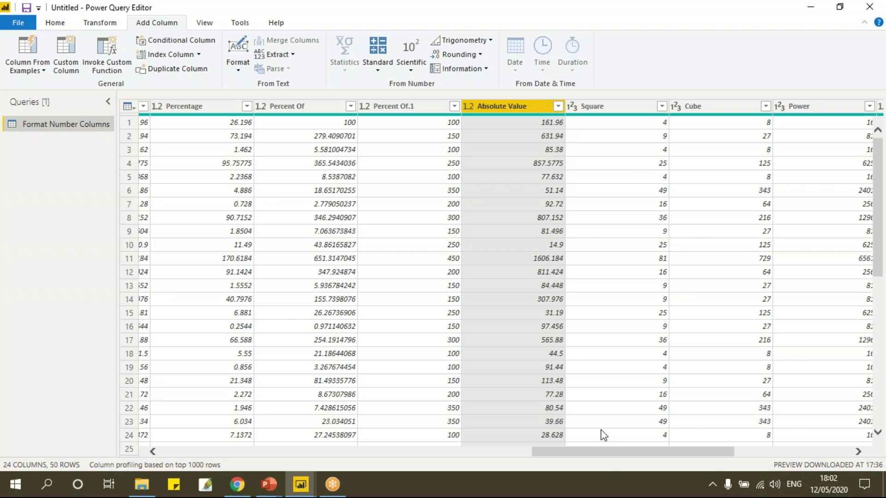
drag(613, 452, 644, 455)
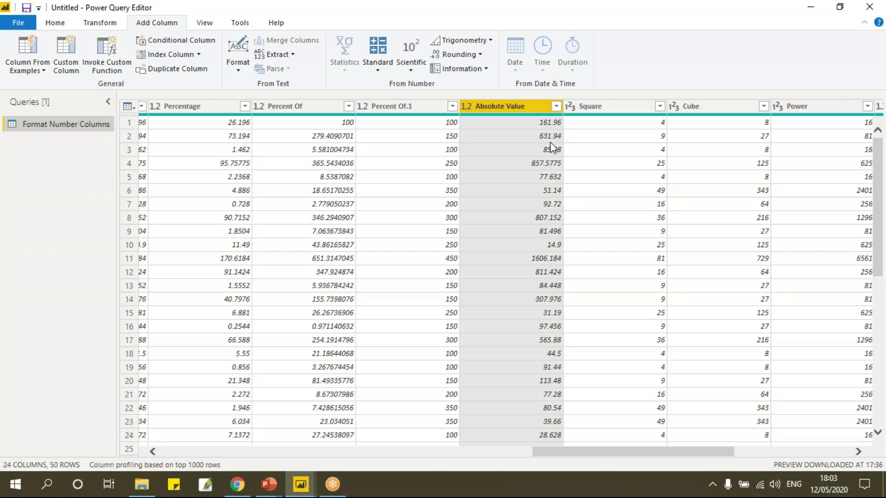
drag(616, 451, 808, 457)
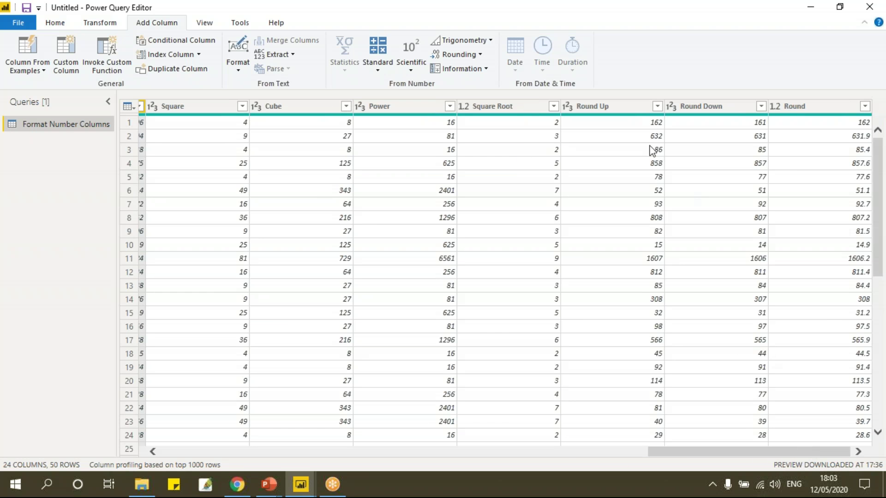
click(616, 106)
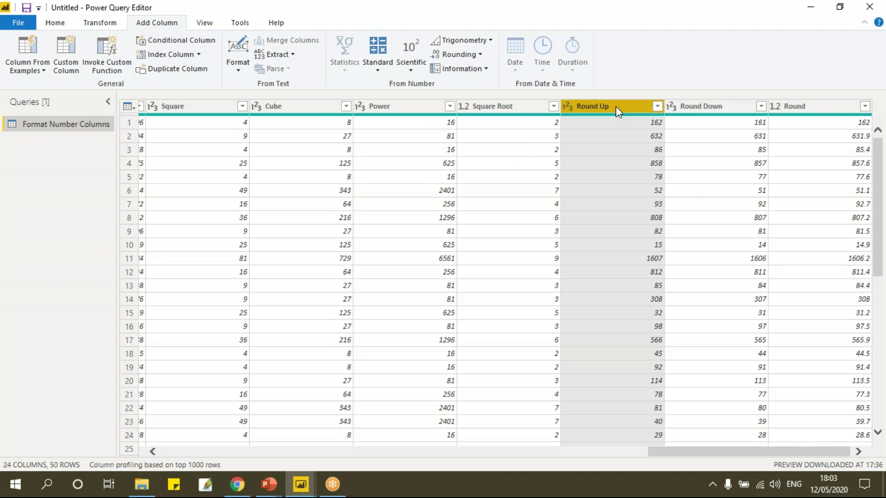
click(705, 110)
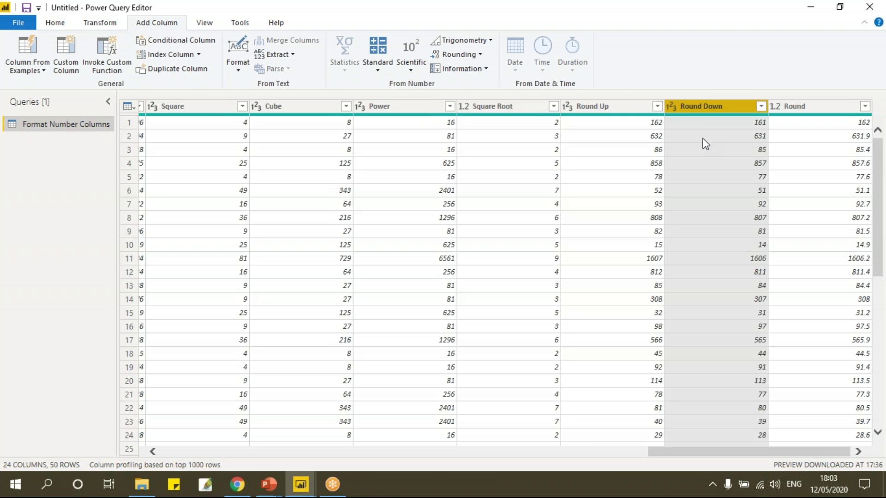
click(798, 107)
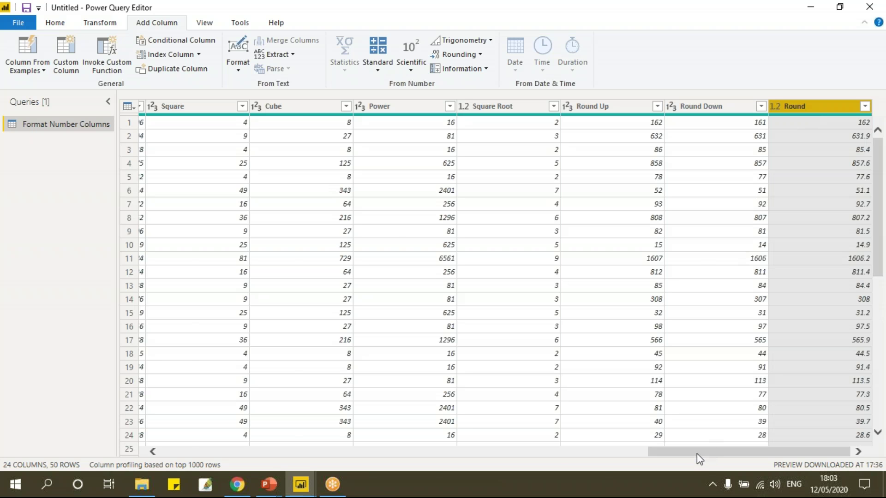
Add an Is Even column that tests whether each value in the Square column is even
scroll(697, 452, left, 1)
scroll(561, 456, left, 5)
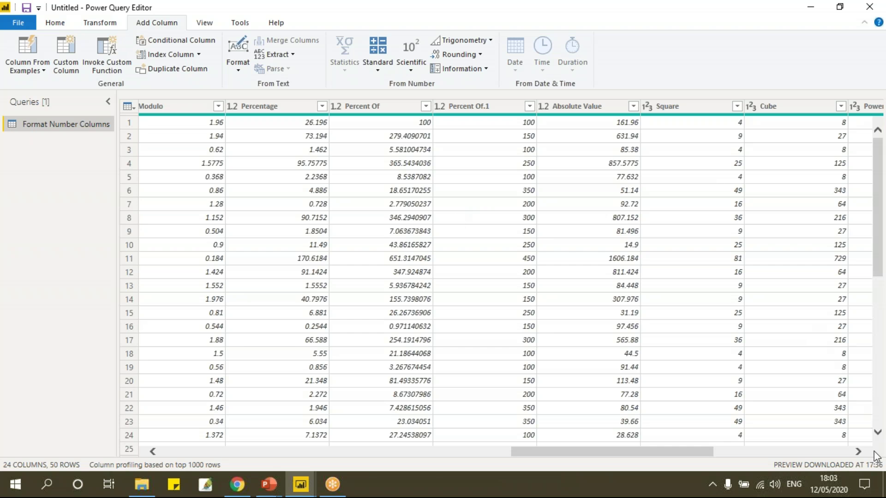
click(858, 451)
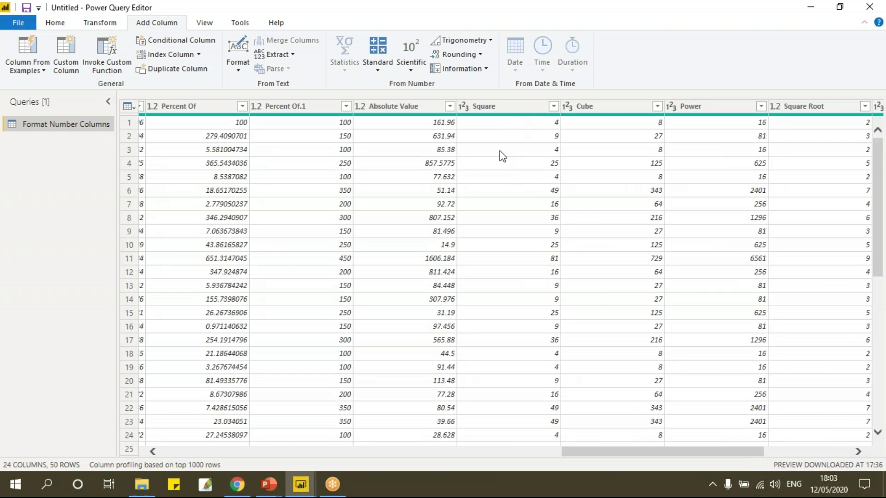
click(511, 110)
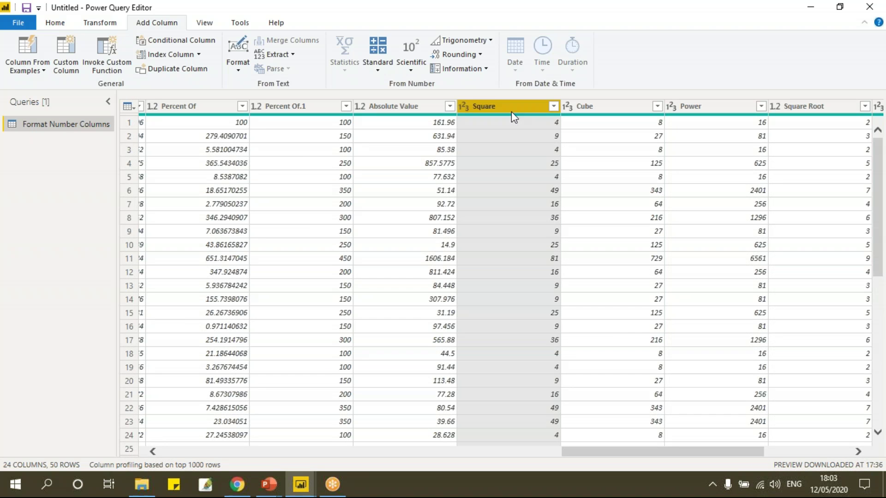
click(485, 69)
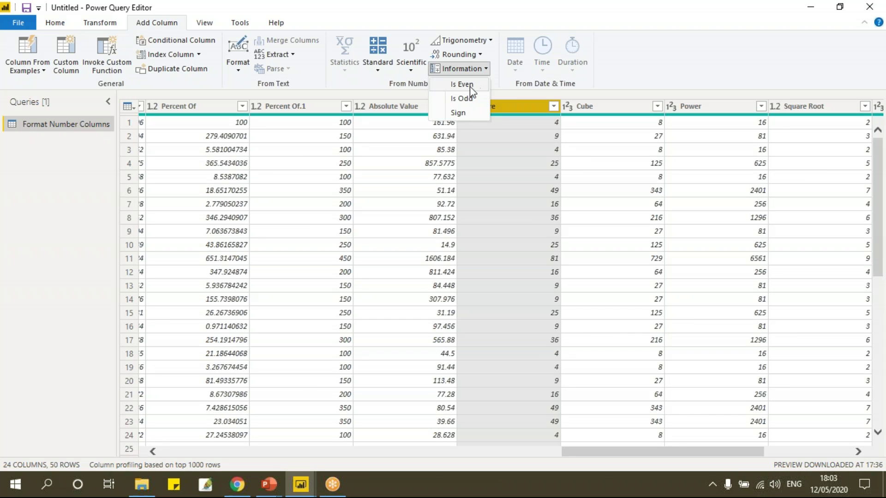
click(470, 86)
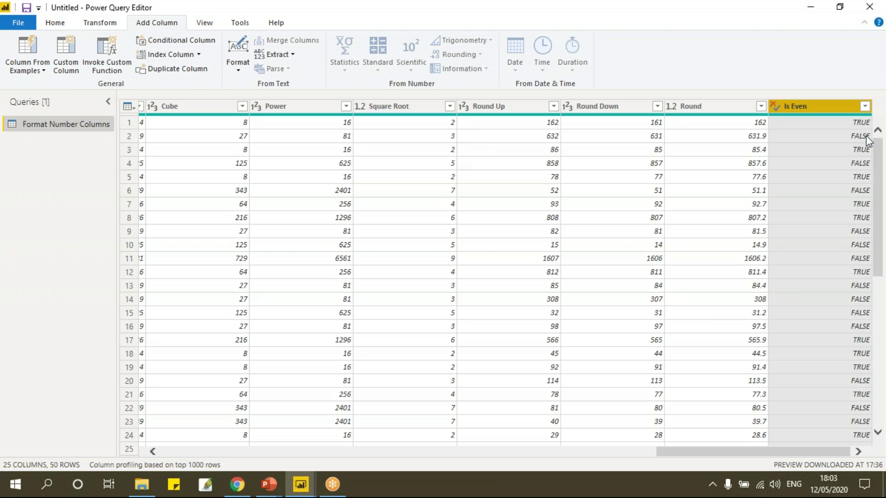
Add an Is Odd column that tests whether each value in the Square Root column is odd
click(420, 106)
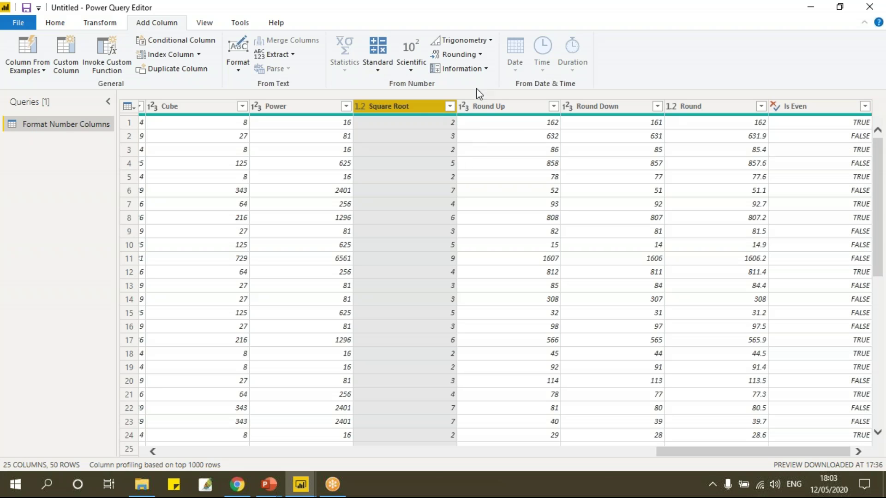
click(484, 69)
click(461, 98)
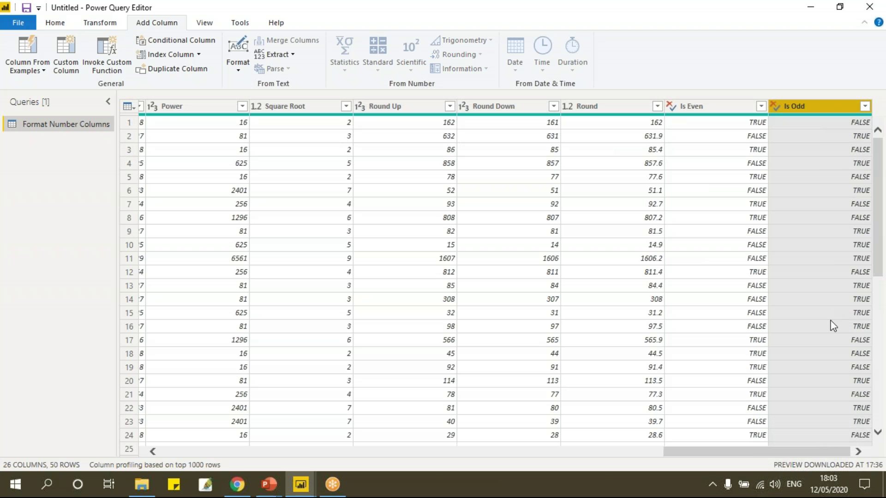
Add a Sign column that returns the sign of each value in the Subtraction column
drag(755, 452, 365, 438)
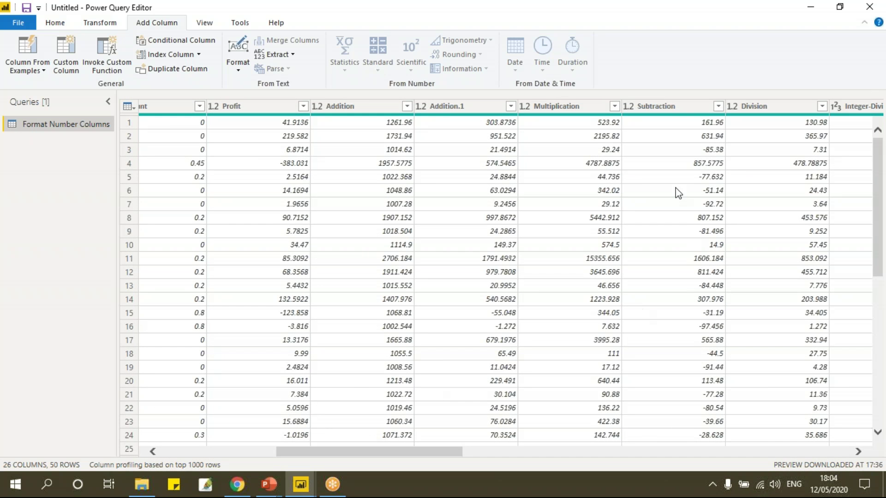
click(694, 106)
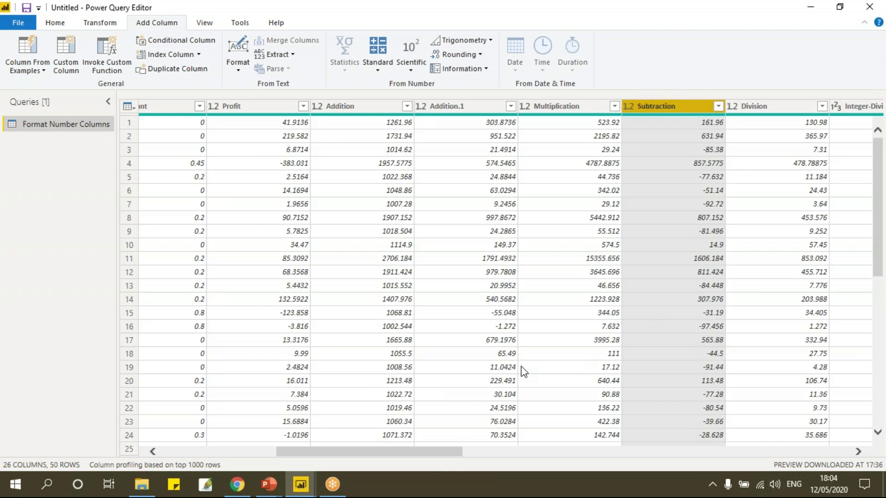
drag(437, 451, 510, 460)
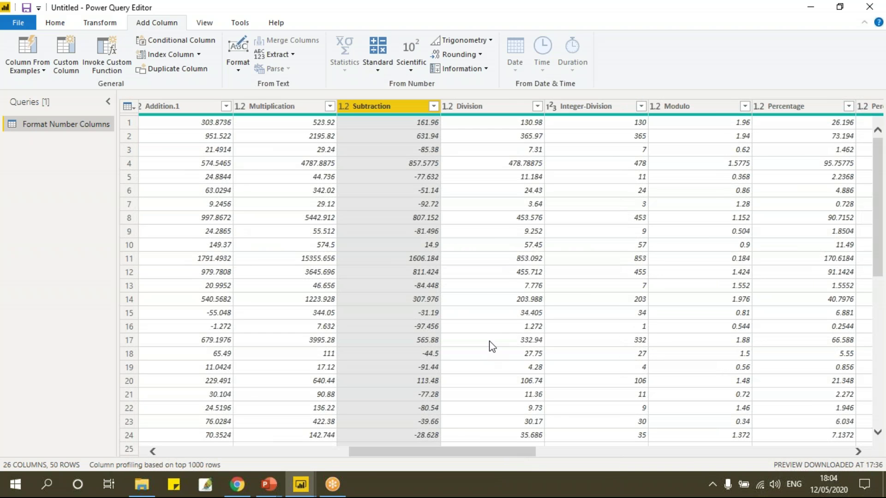
click(484, 69)
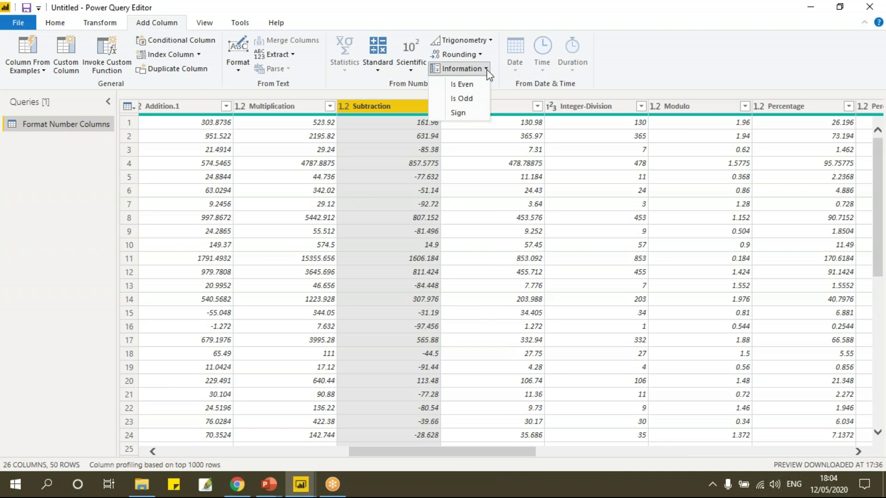
click(463, 113)
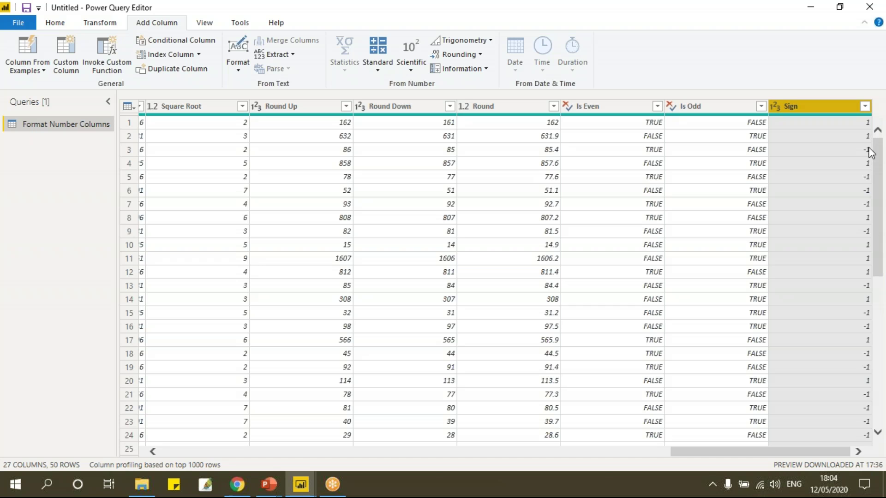
Filter the Sign column to keep only the rows with the value -1
click(864, 107)
click(701, 231)
click(681, 248)
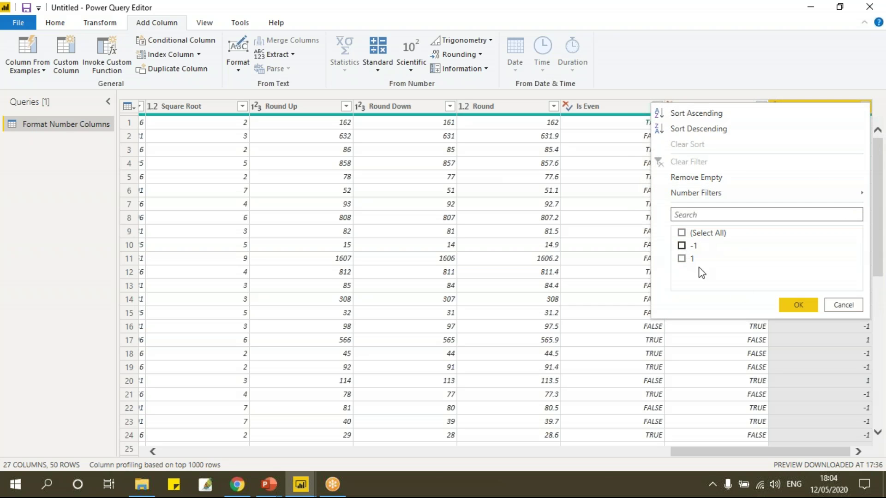
click(796, 305)
Examine the list of values in the Subtraction column to check their signs against the filtered rows
drag(784, 450, 510, 466)
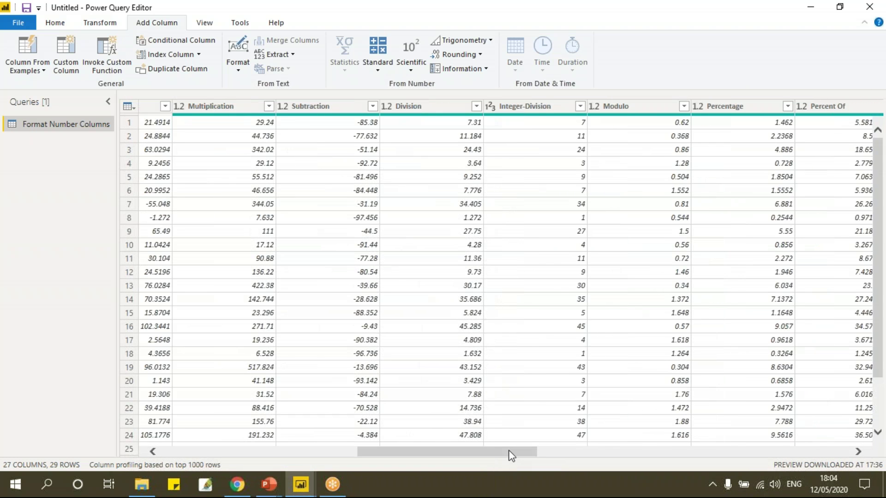
click(371, 107)
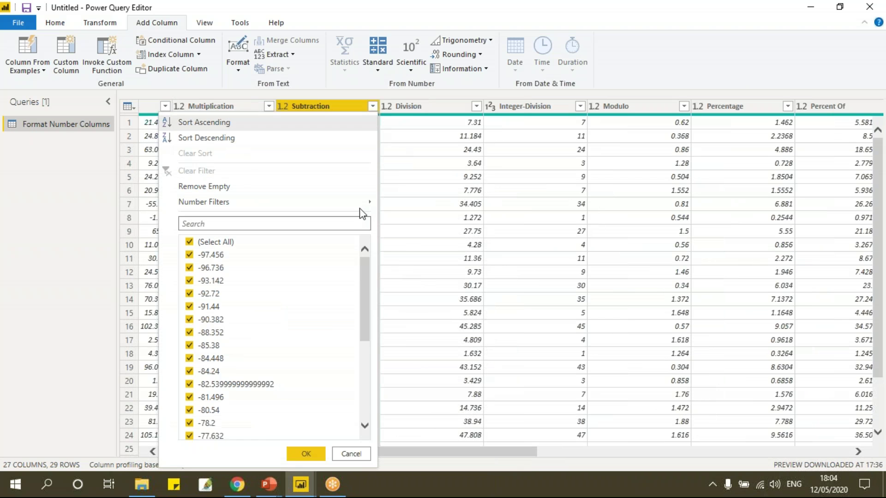
drag(364, 265, 354, 421)
drag(356, 384, 362, 287)
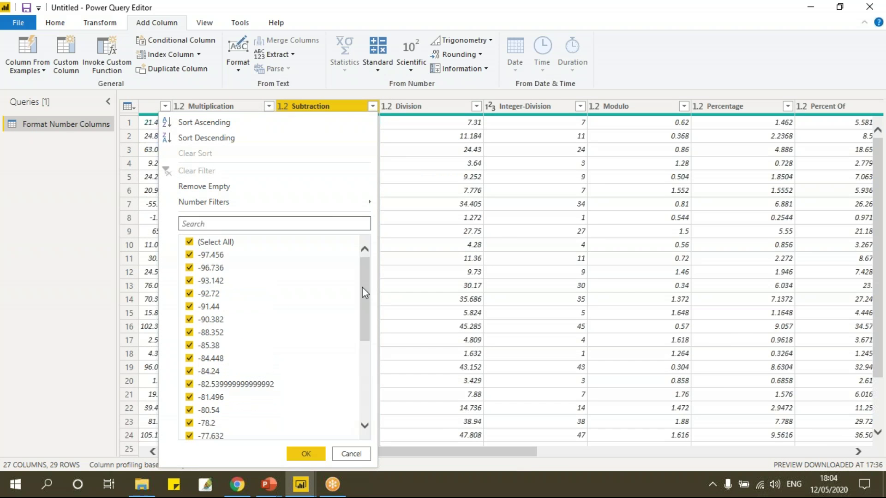
click(350, 453)
click(437, 230)
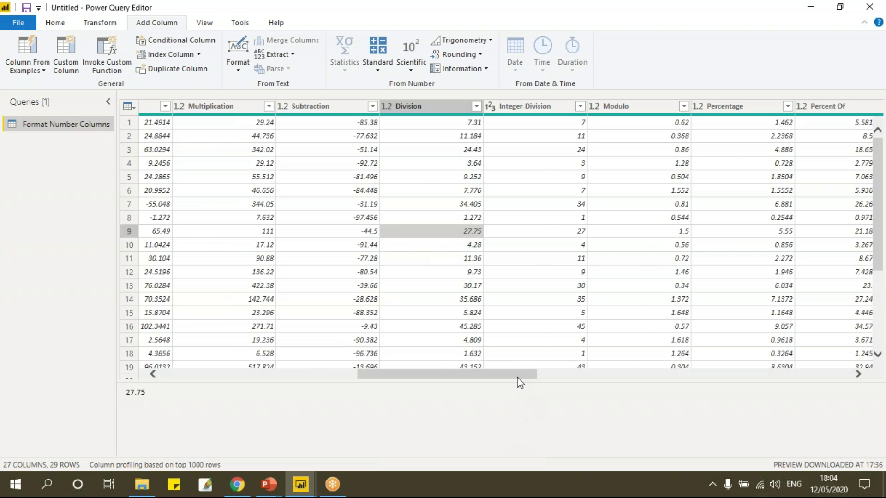
Remove the filter from the Sign column
scroll(518, 381, right, 10)
click(864, 106)
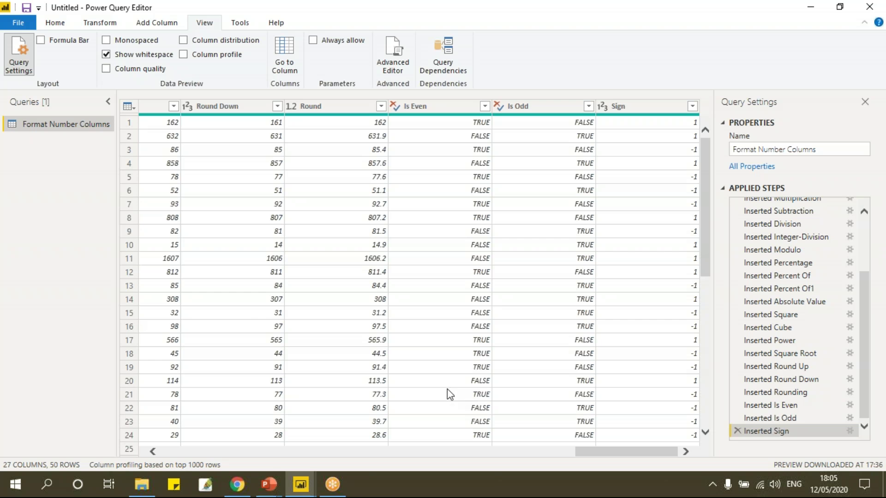
Transform the Sales column in place by adding 1000 to each of its values
drag(631, 456, 179, 456)
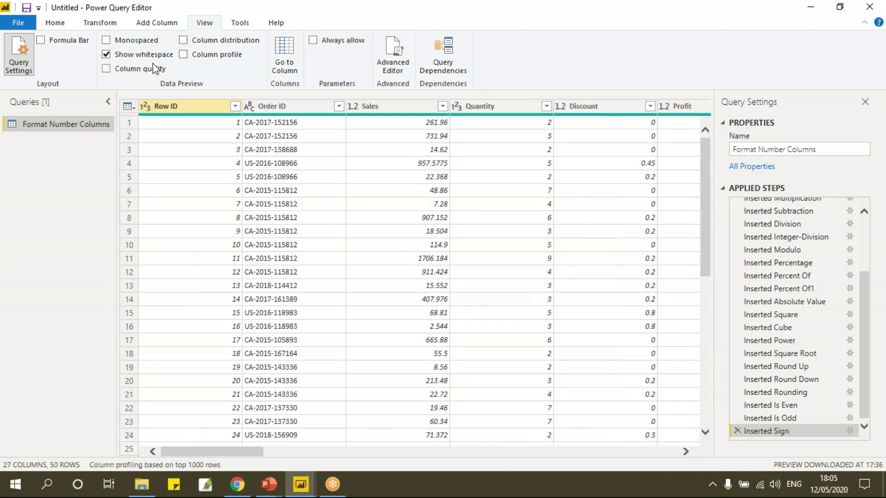
scroll(147, 49, up, 3)
click(114, 25)
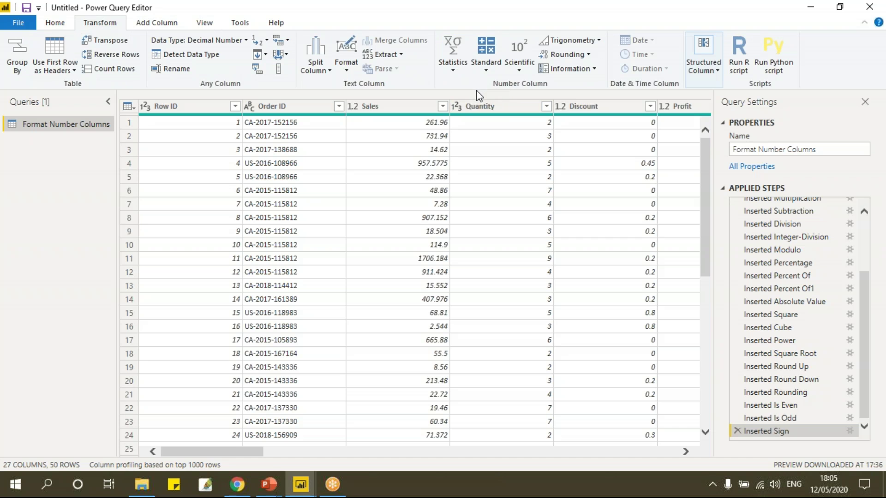
click(484, 70)
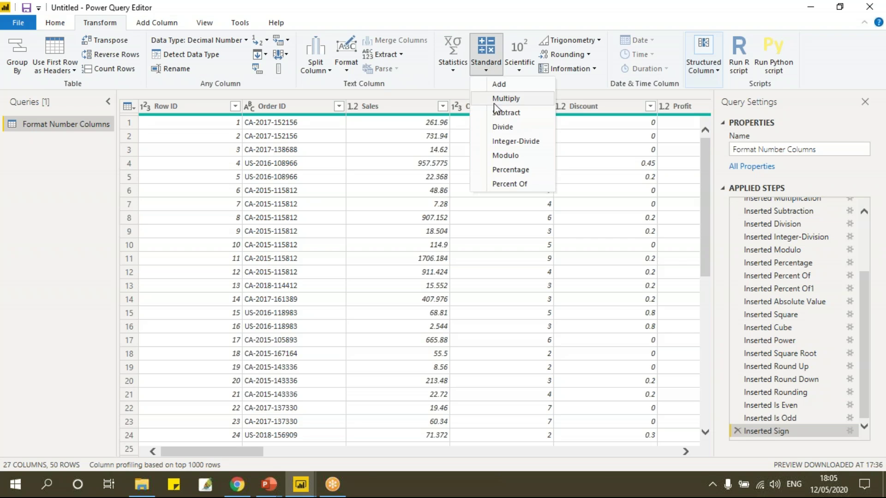
click(391, 115)
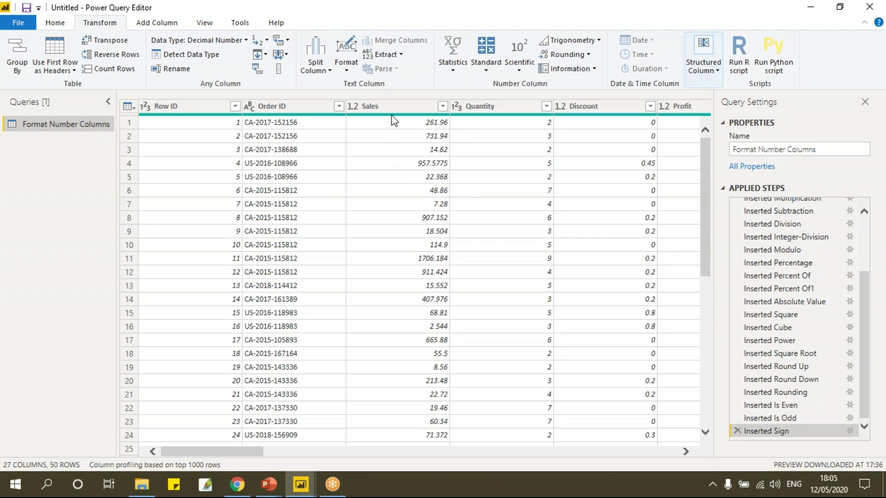
click(390, 107)
click(488, 72)
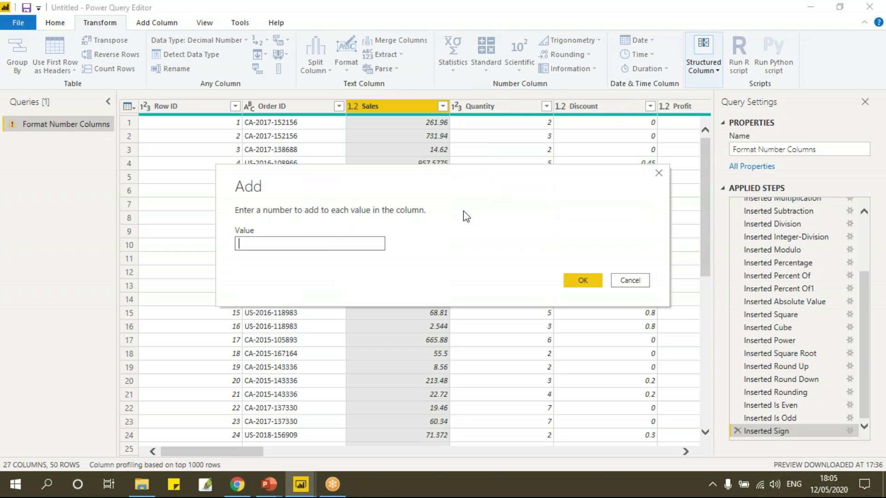
text(1000)
click(582, 281)
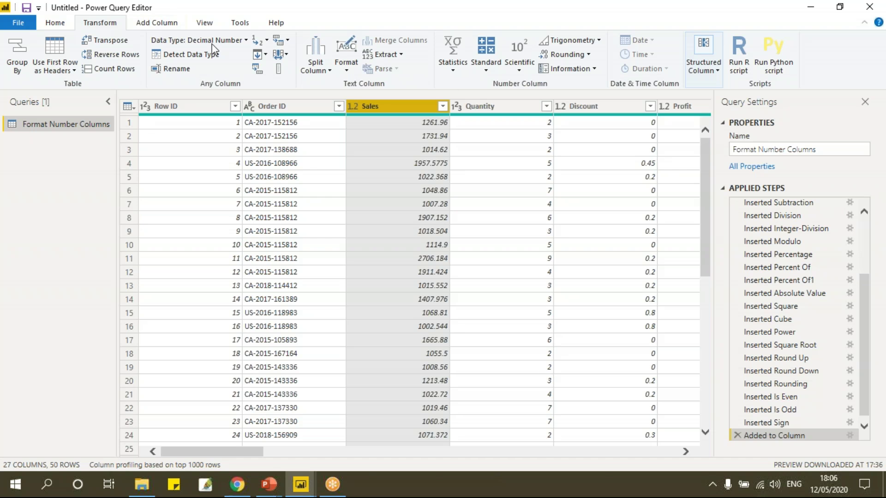
click(485, 70)
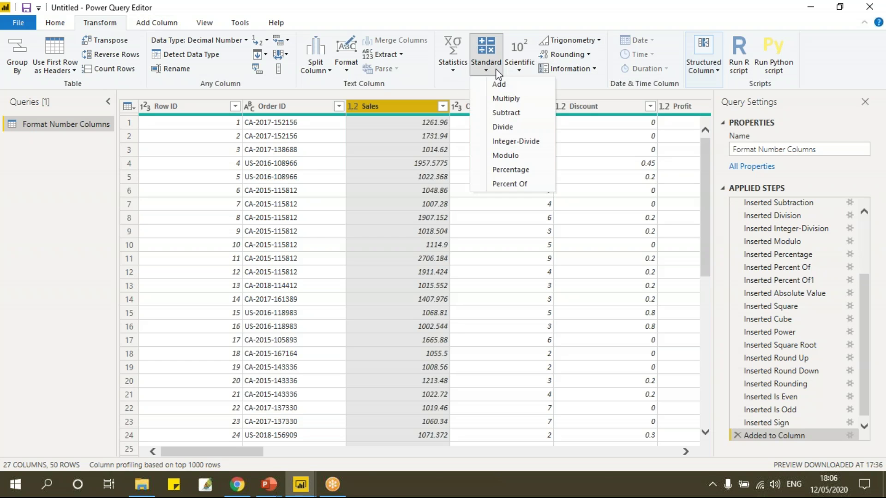
click(519, 71)
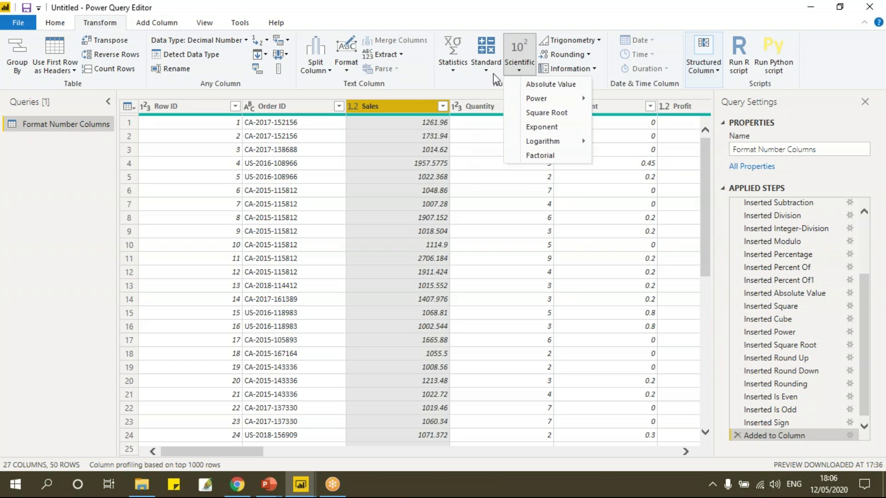
click(111, 24)
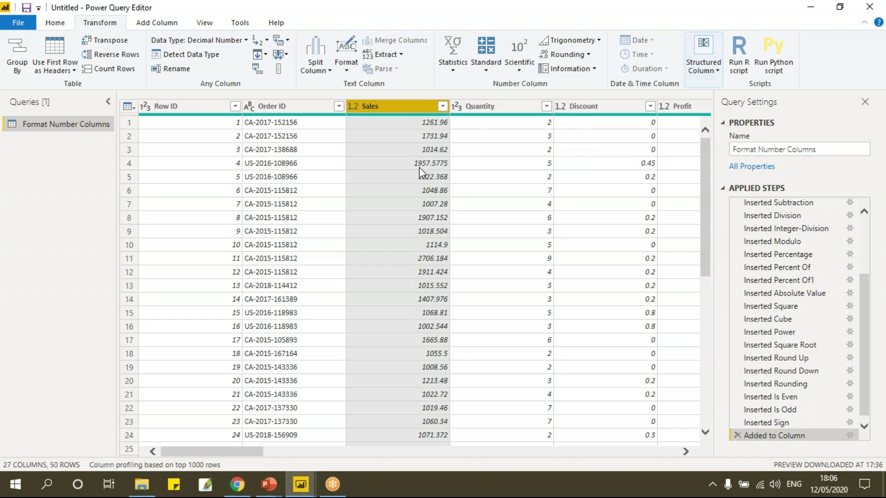
click(157, 23)
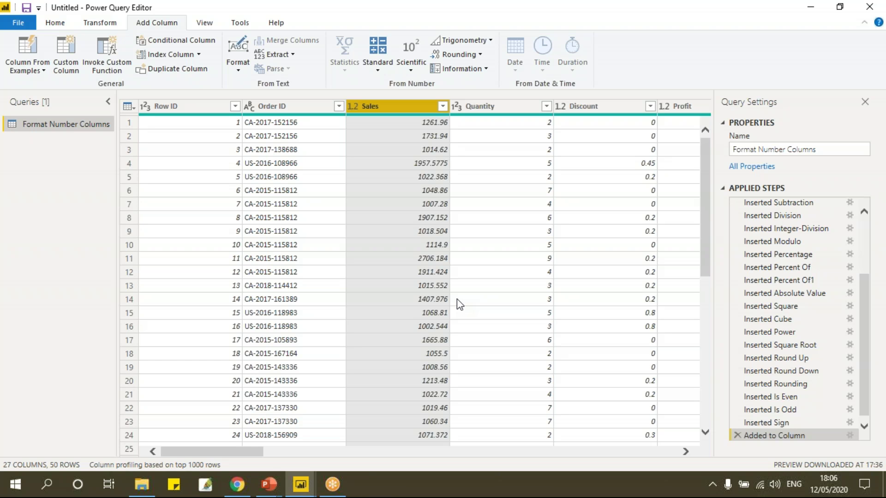
Switch to the PowerPoint presentation
click(269, 484)
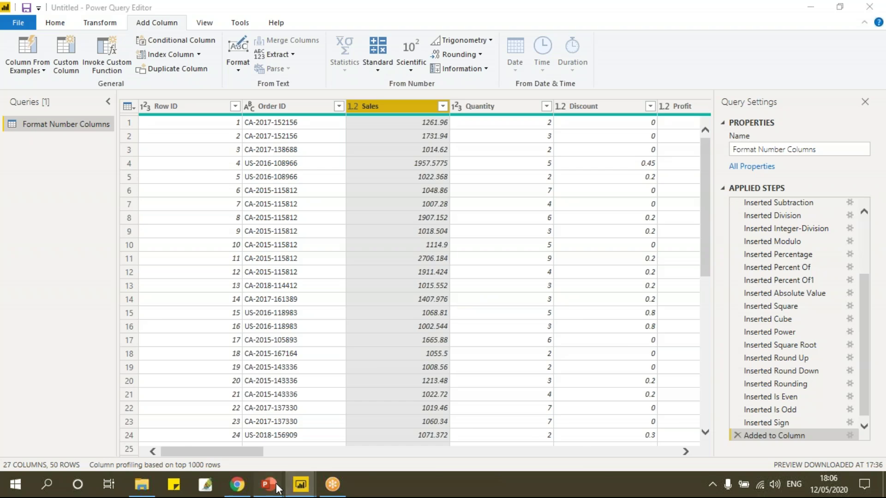